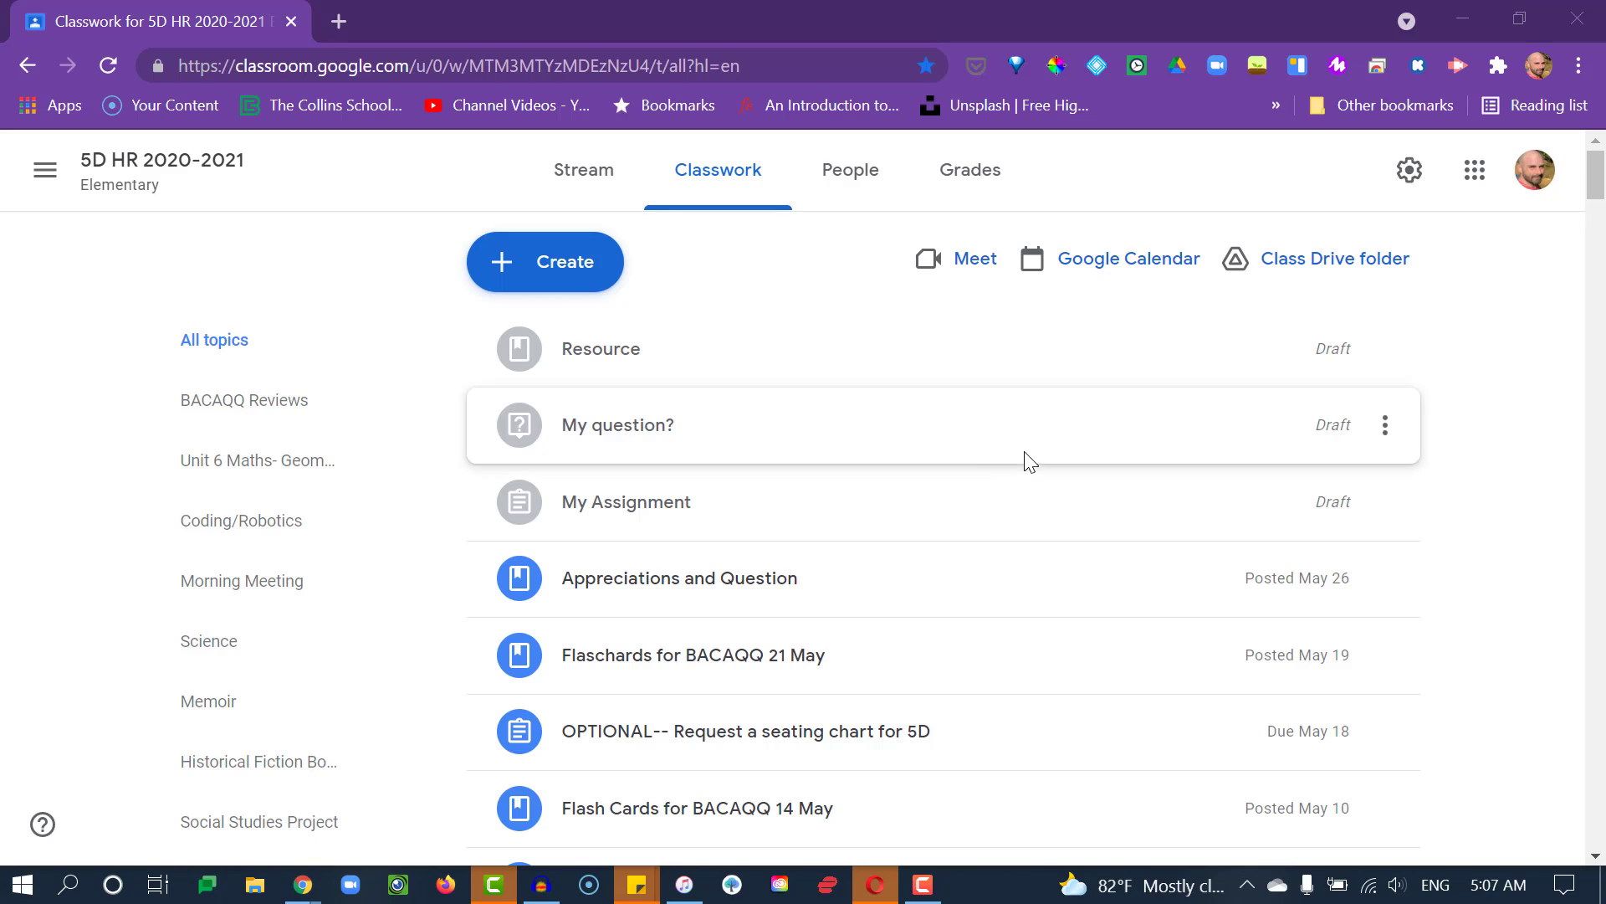
Create a new quiz assignment titled "My Quiz" in the class's classwork
left_click(574, 264)
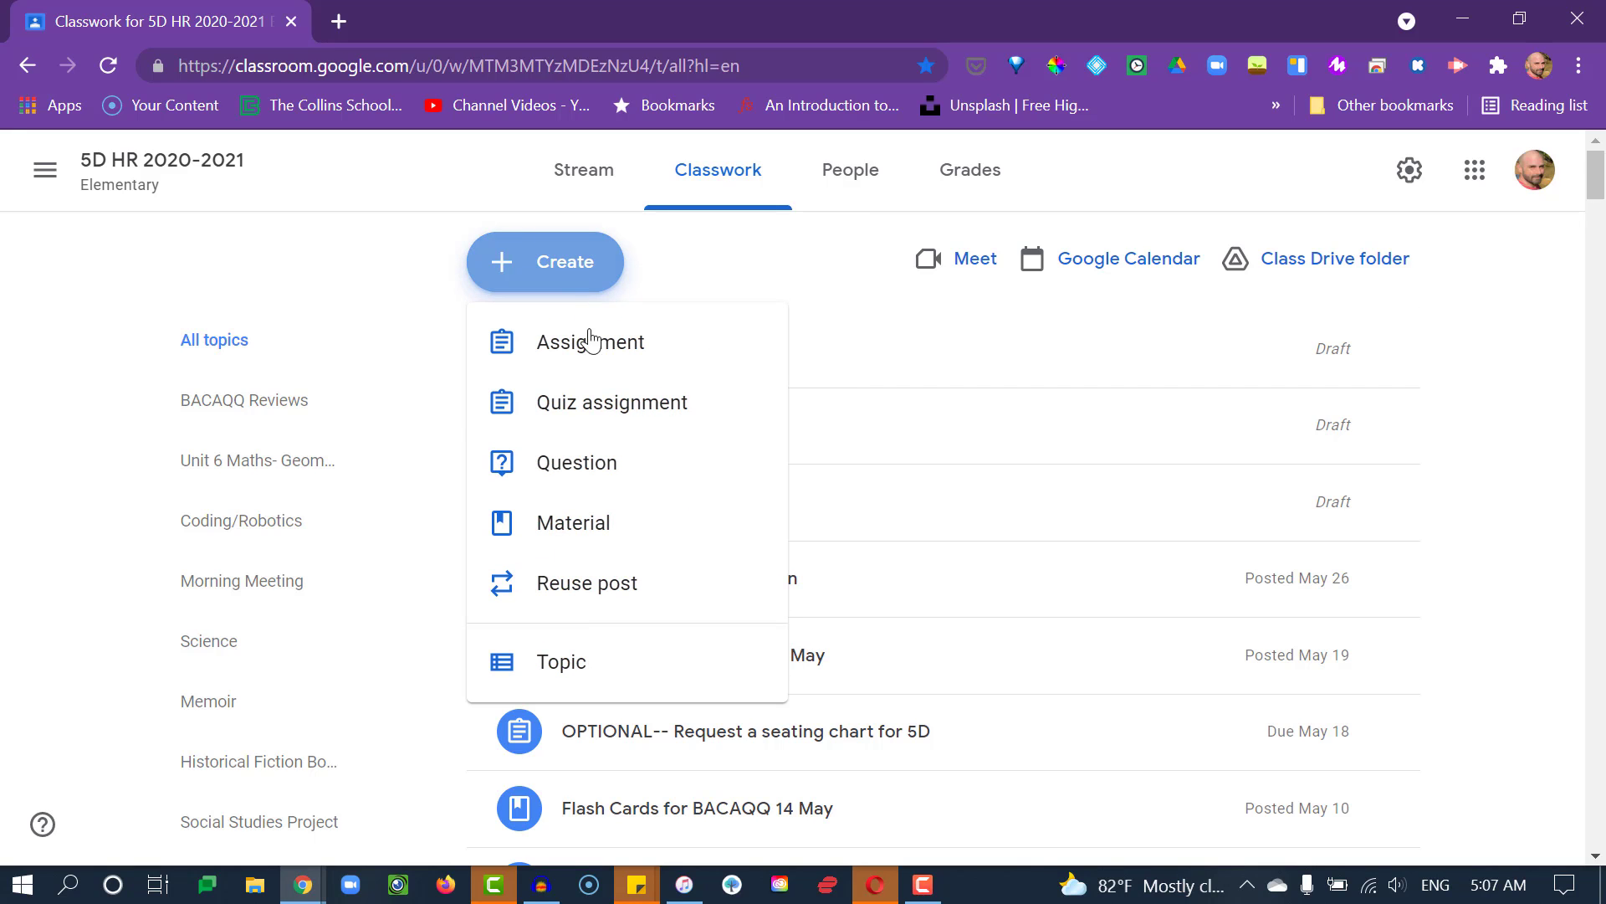
left_click(546, 405)
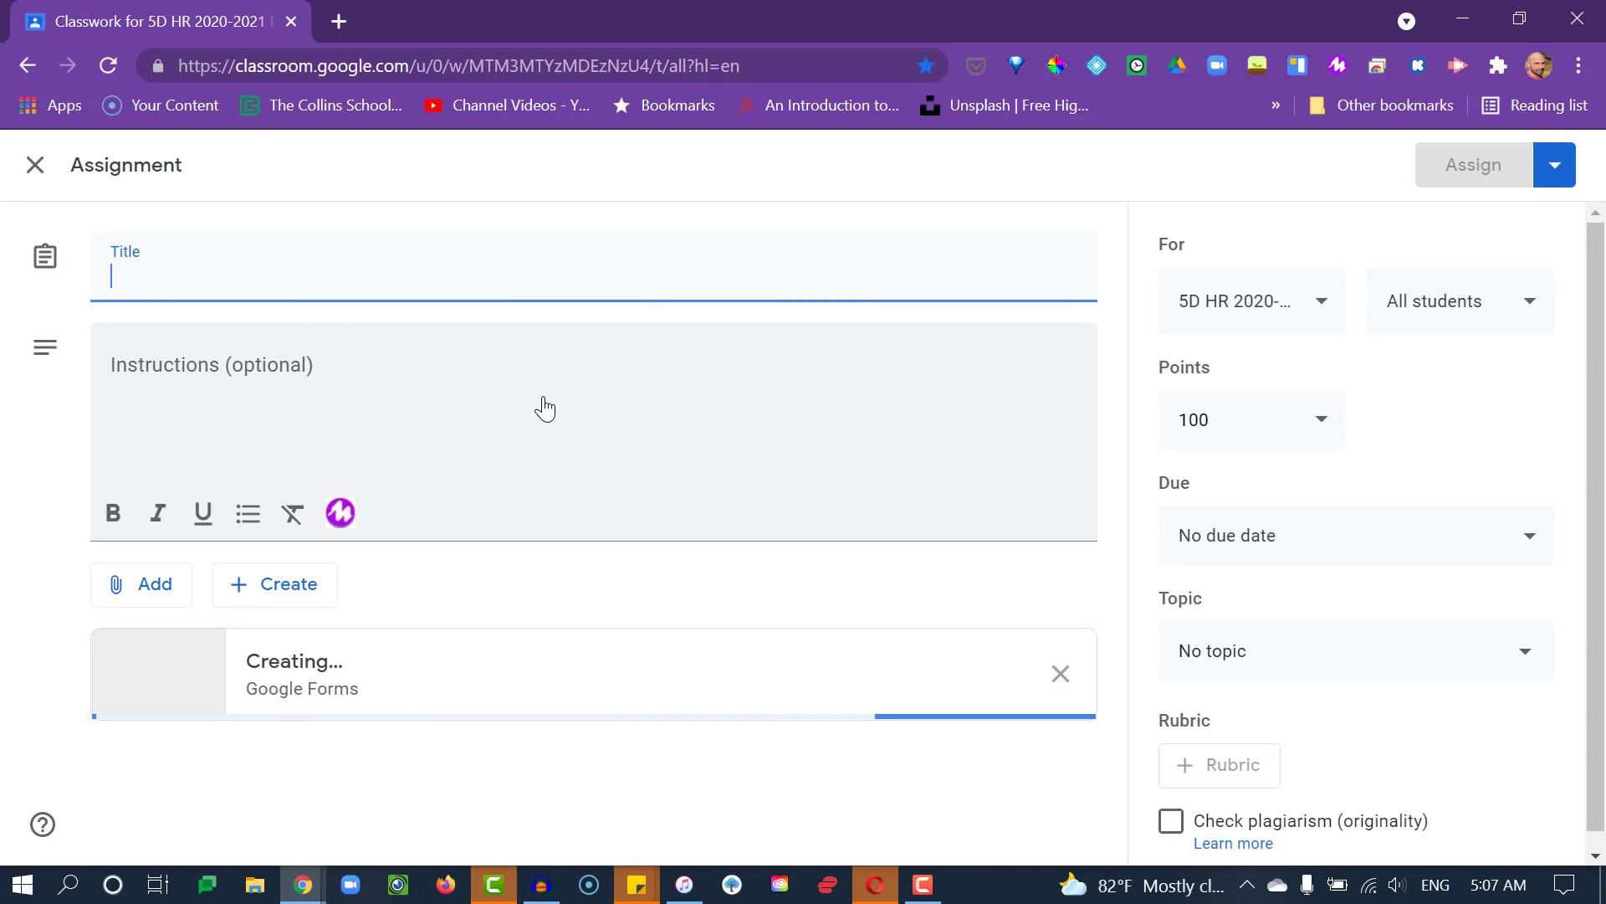
left_click(216, 276)
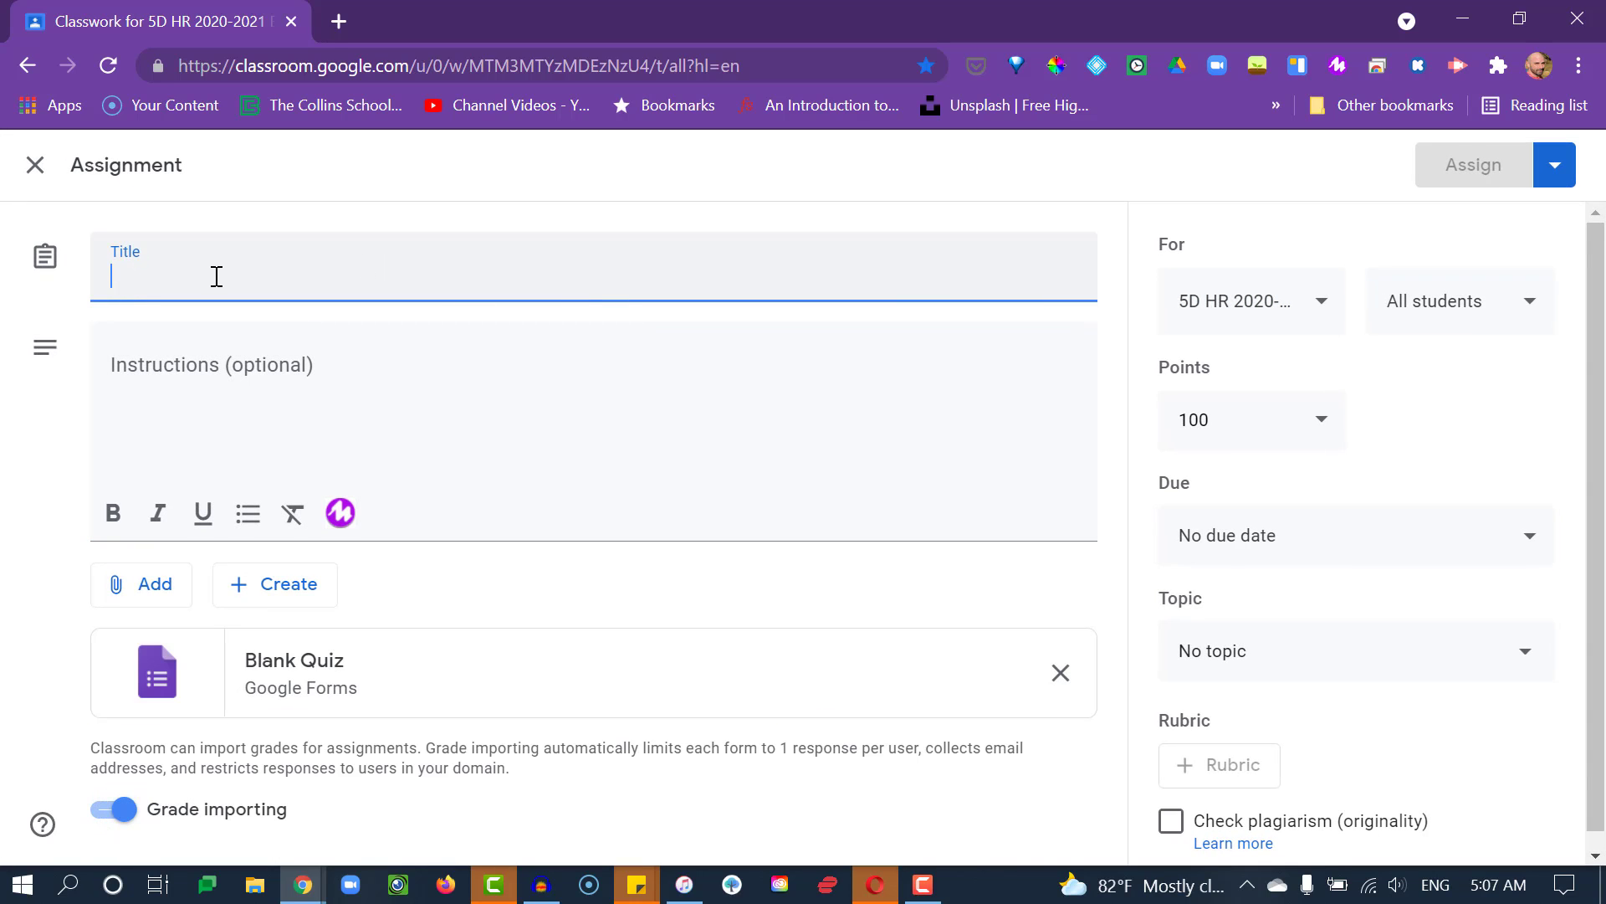
type("My Quiz")
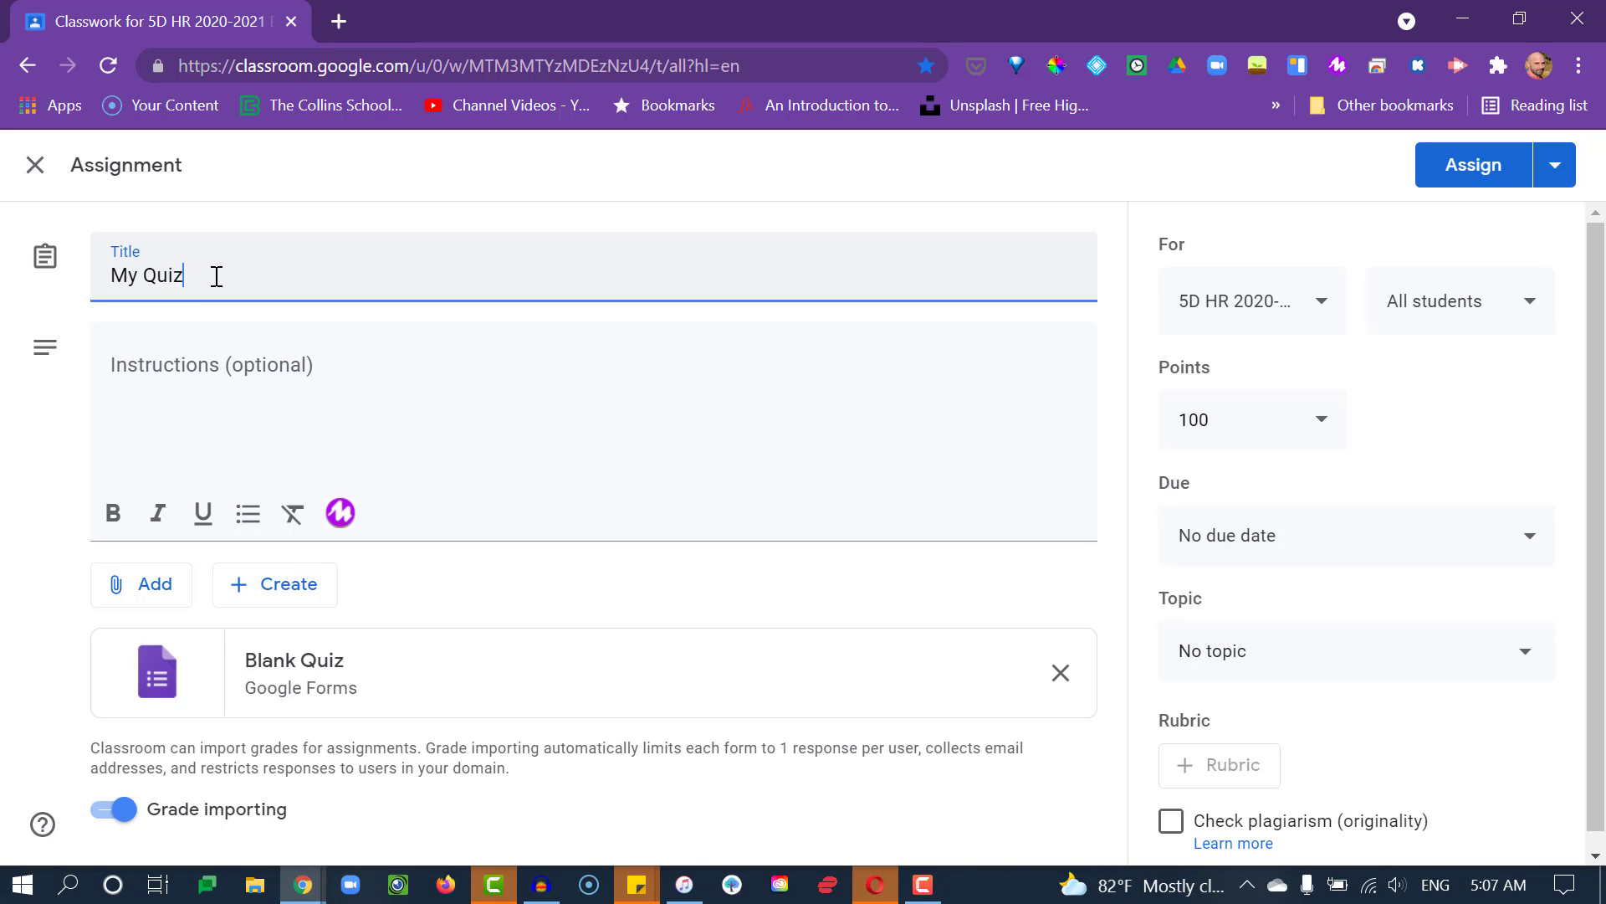
left_click(229, 365)
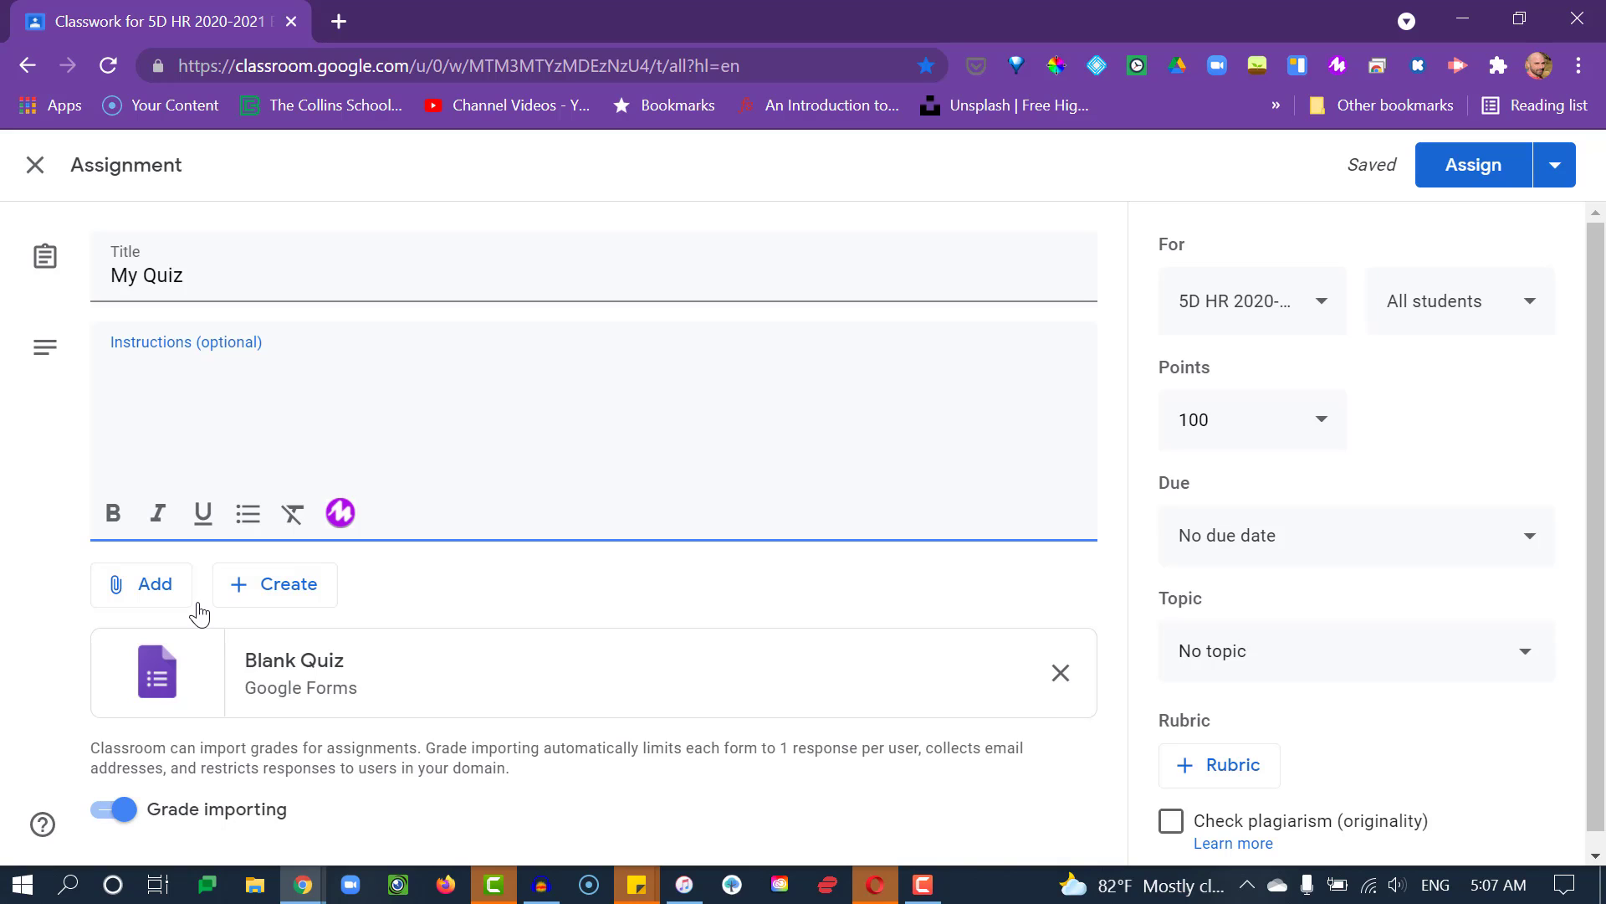
Open the attached Blank Quiz form for editing in Google Forms
left_click(151, 590)
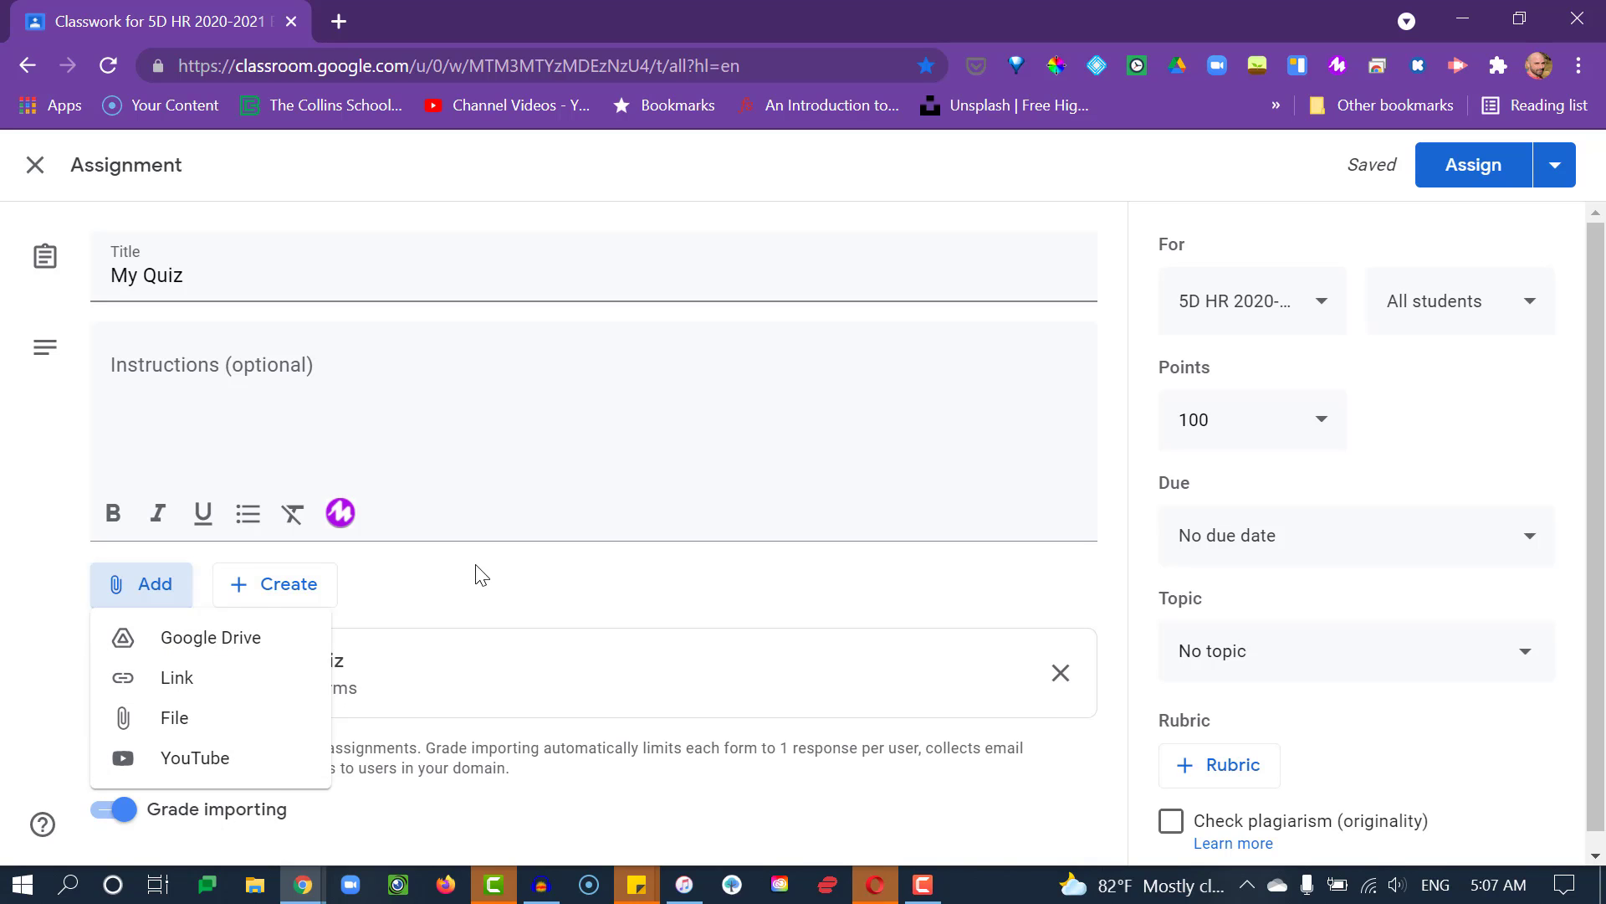
left_click(499, 570)
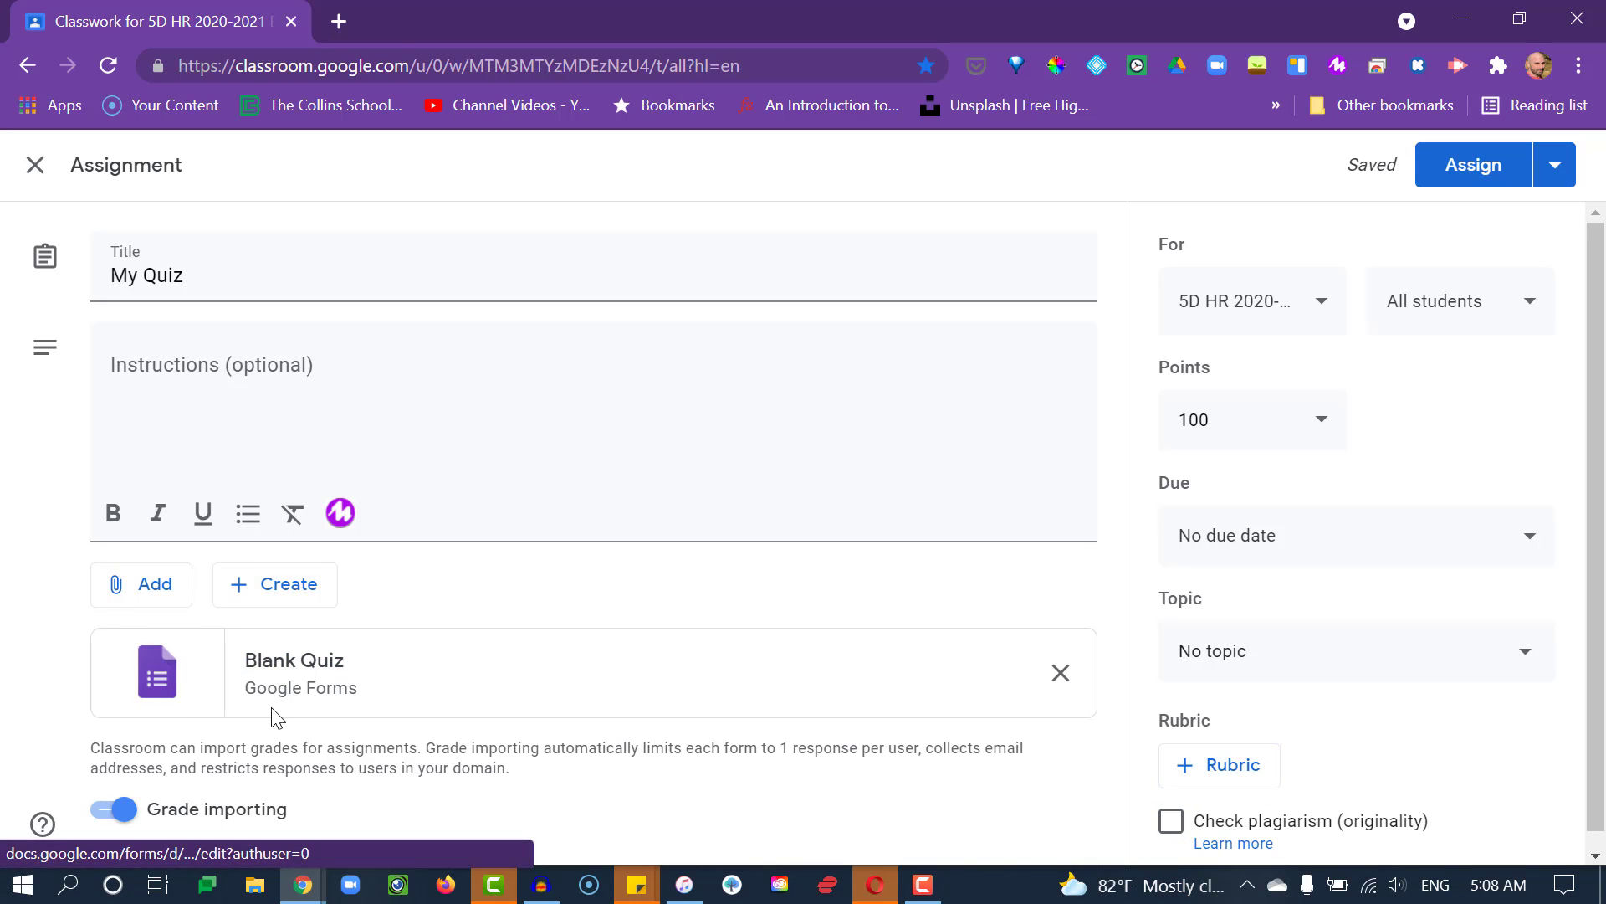
left_click(307, 669)
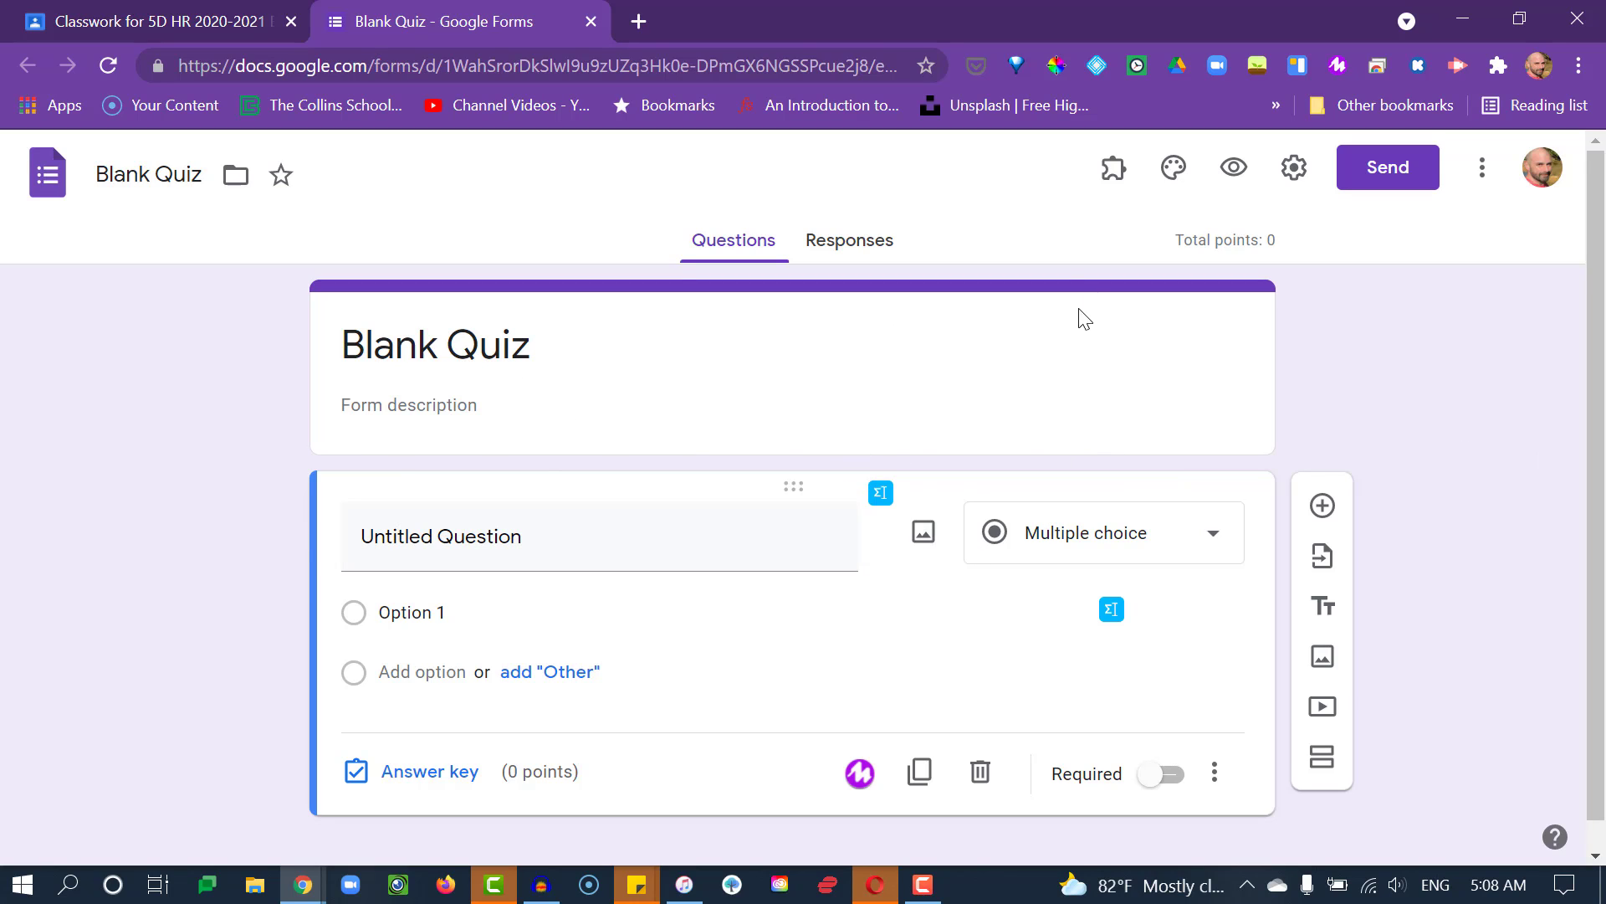
left_click(167, 2)
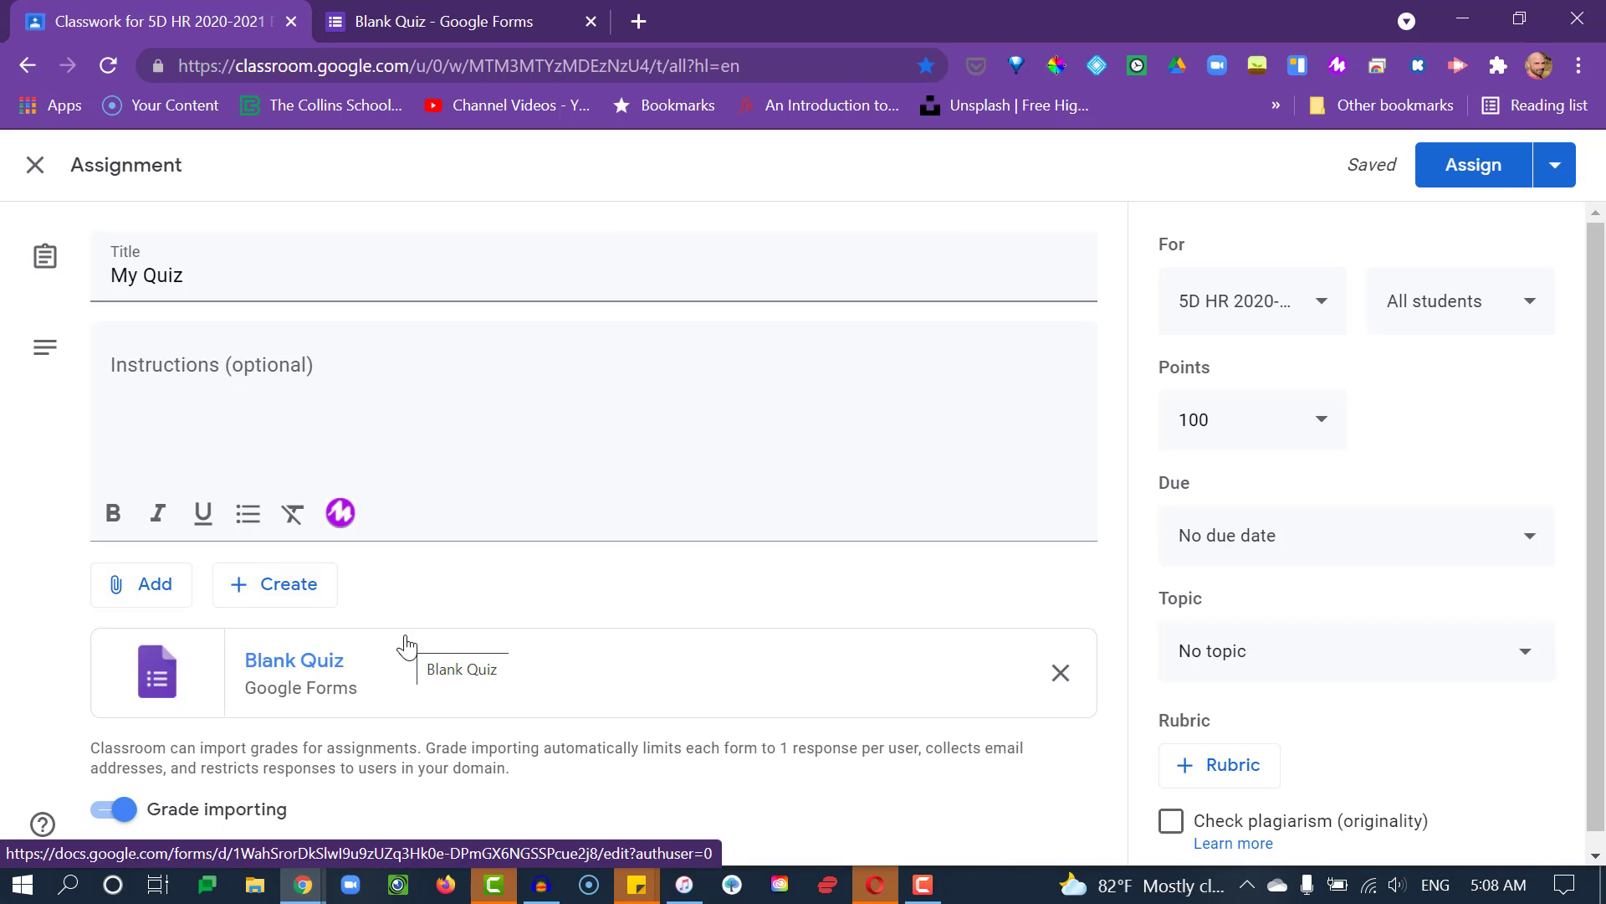
left_click(393, 12)
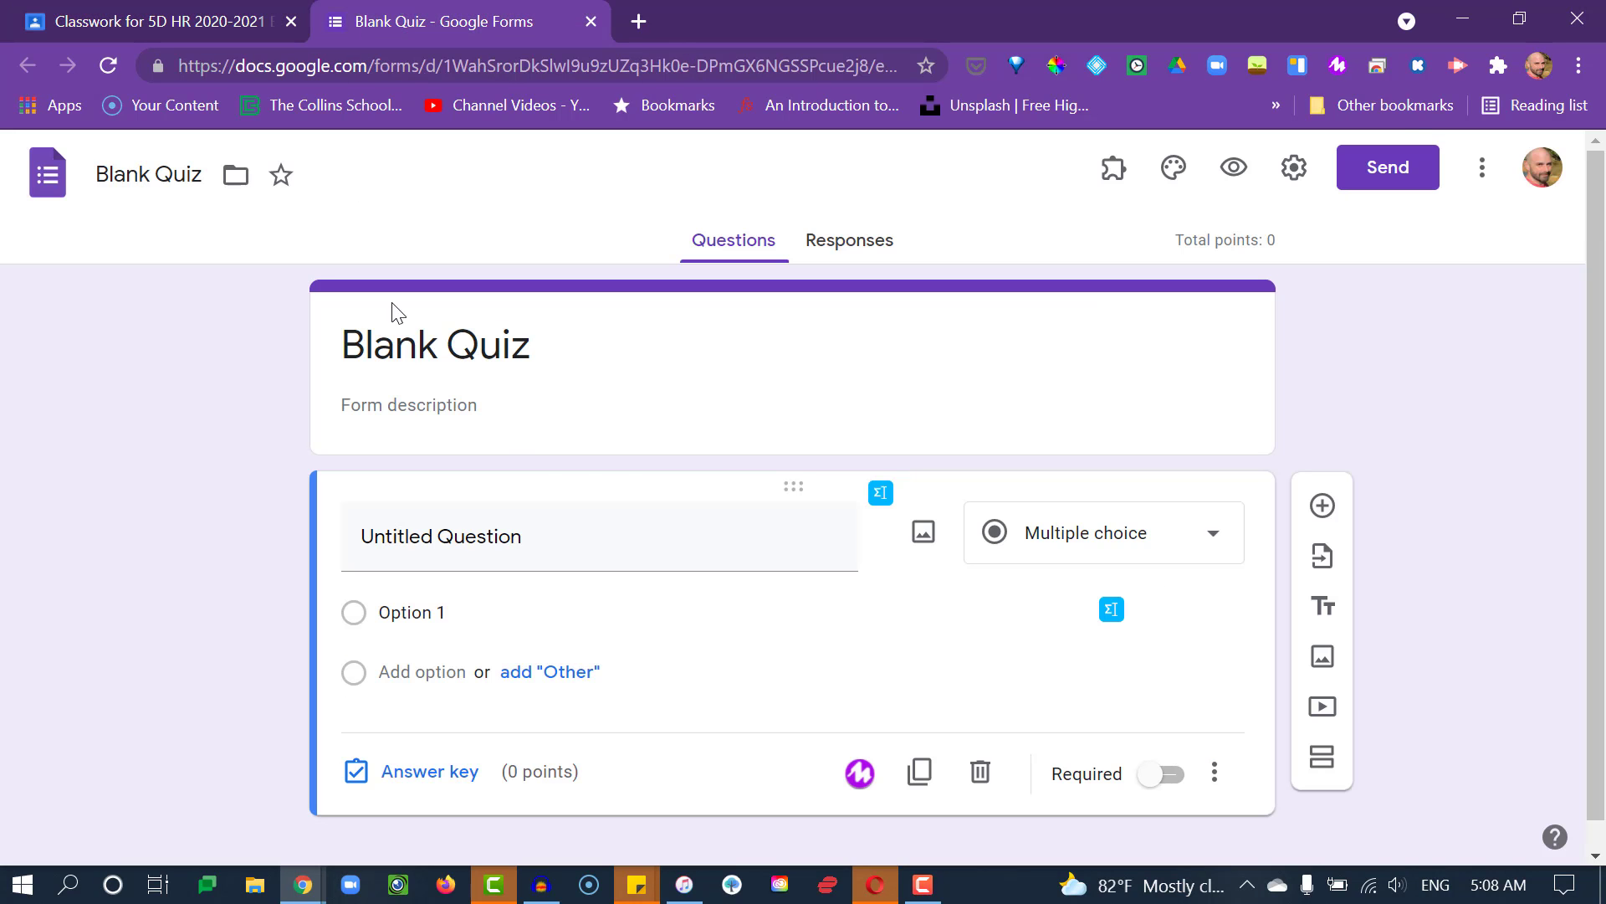
Set up the first item as a multiple choice question titled "Question" with the answer options "Yes" and "no"
left_click(1098, 554)
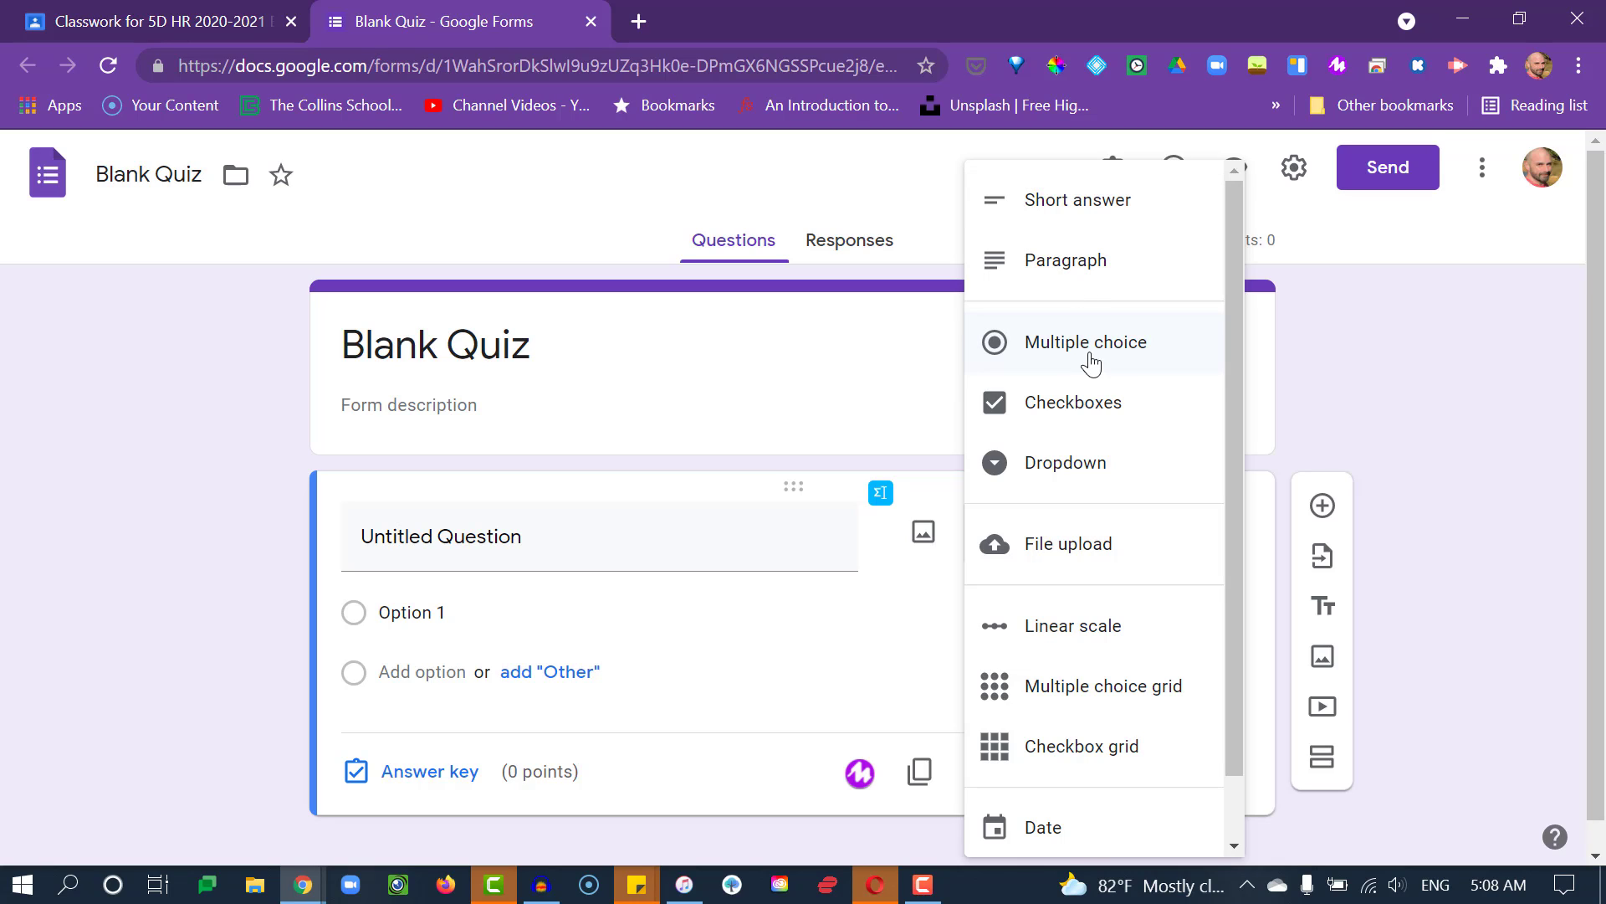
left_click(1025, 357)
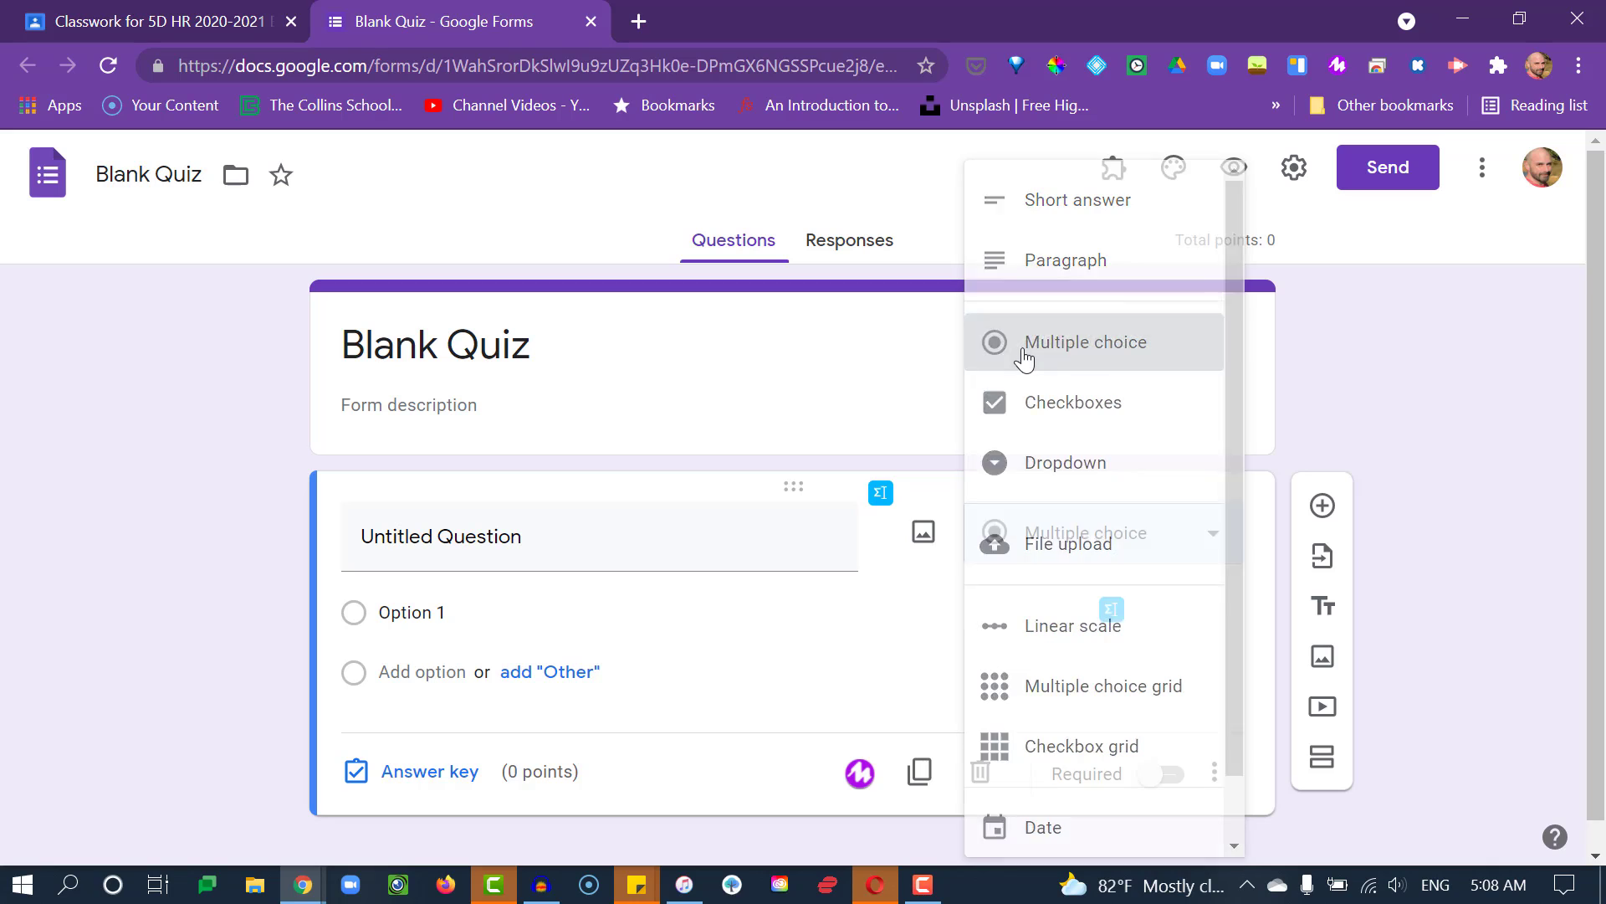
left_click(576, 547)
type("Mu")
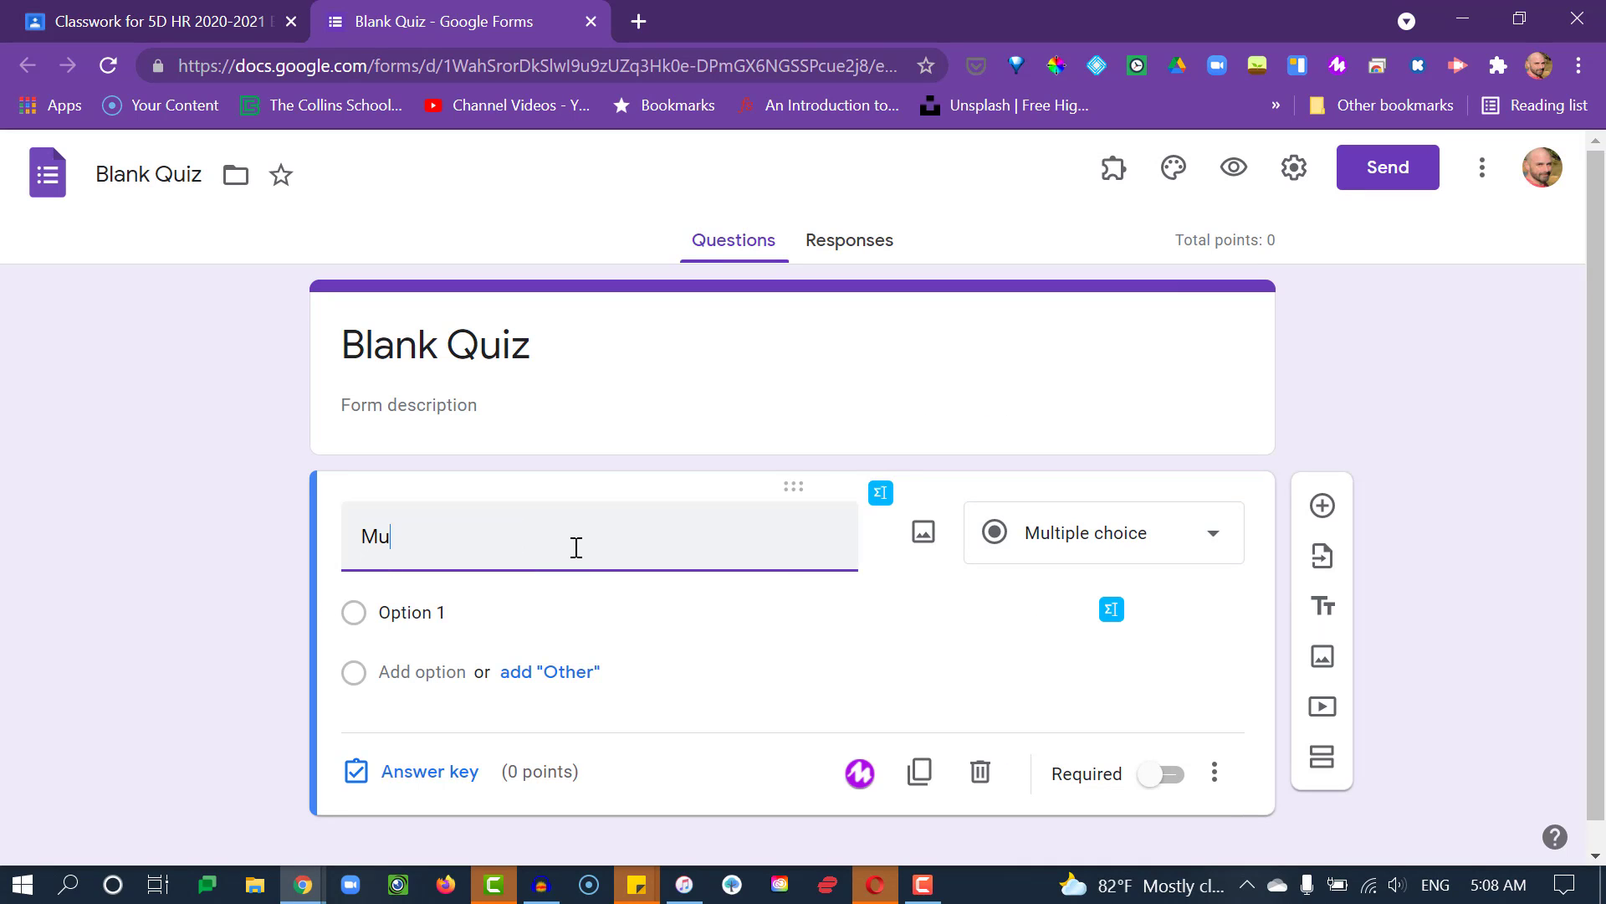
key("BackSpace")
key("BackSpace")
type("Questi")
left_click(457, 619)
type("Yes")
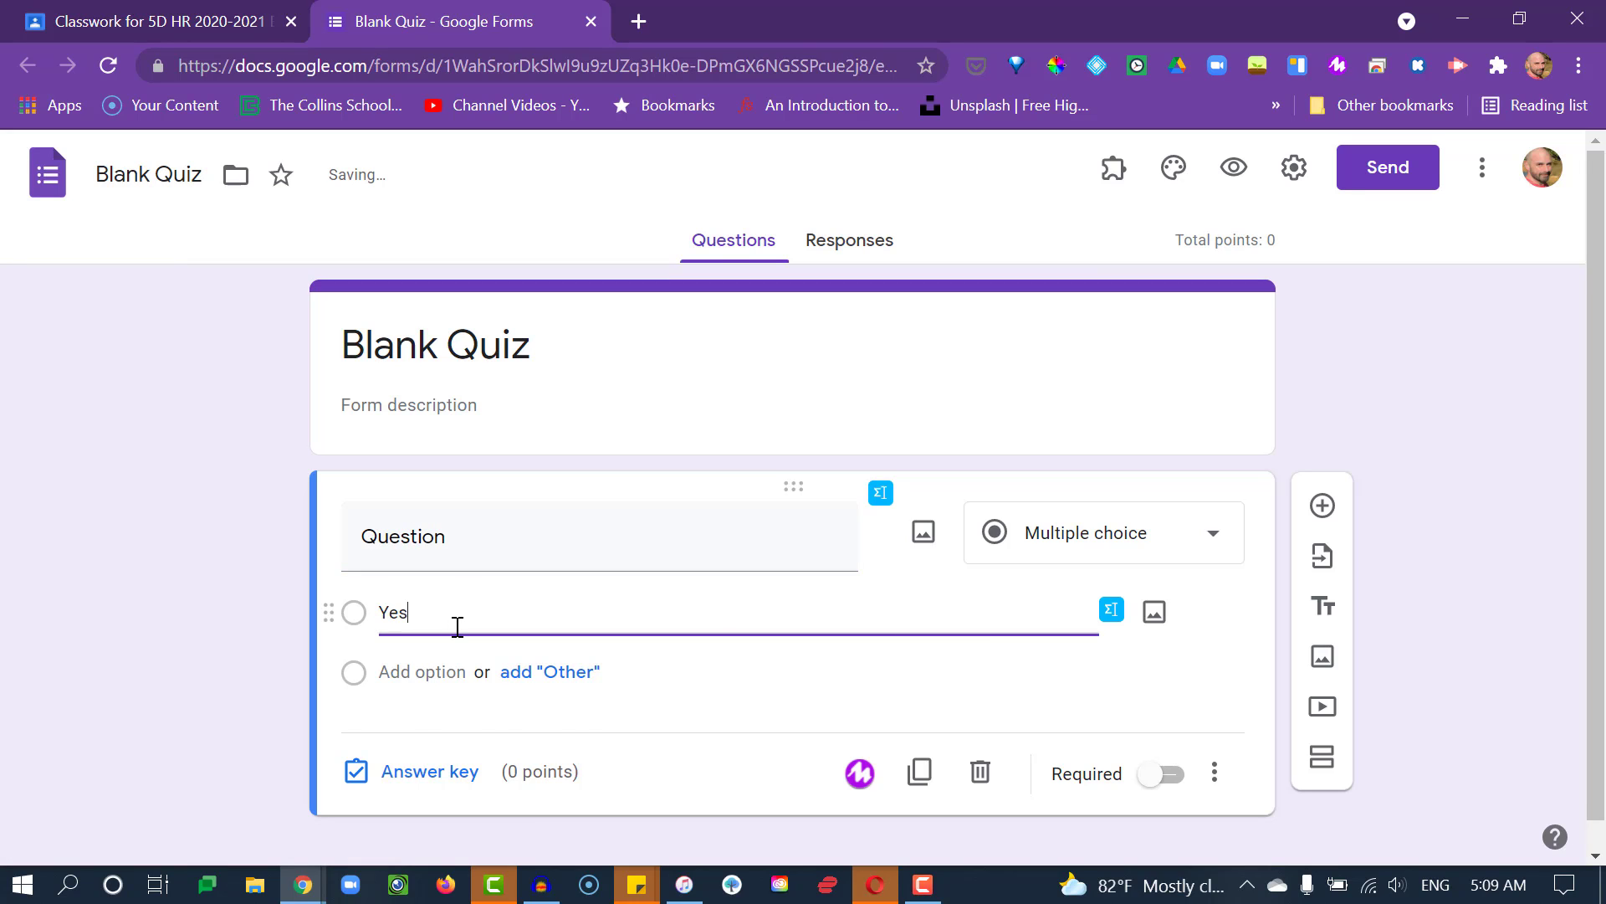
key("Return")
type("no")
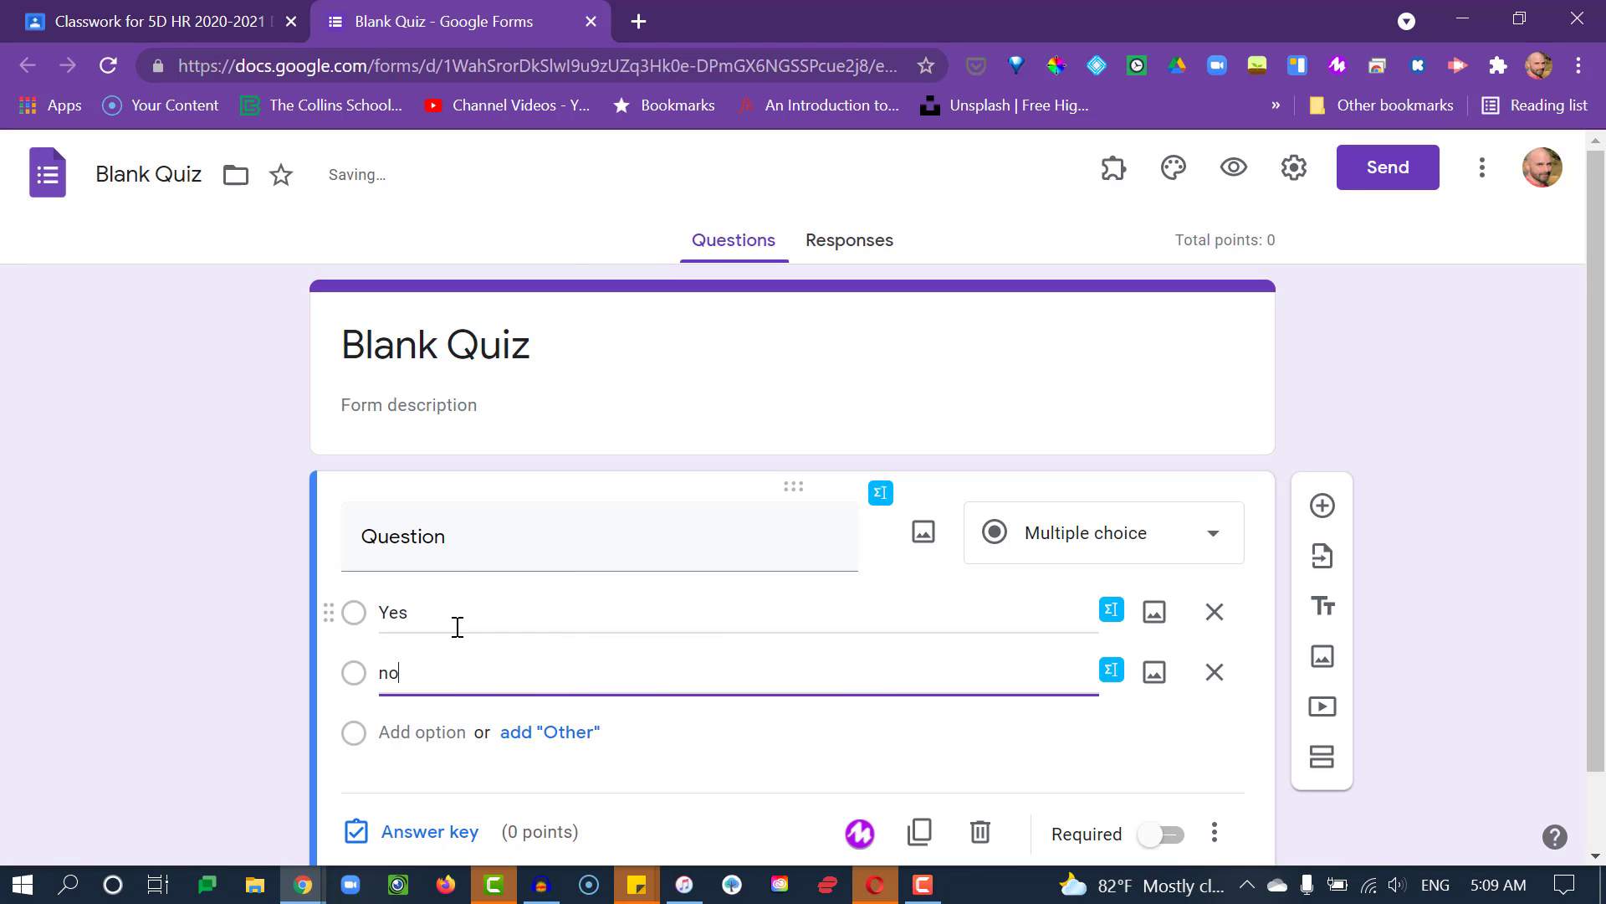
Set the question's answer key to 1 point with "Yes" as the correct answer
left_click(411, 845)
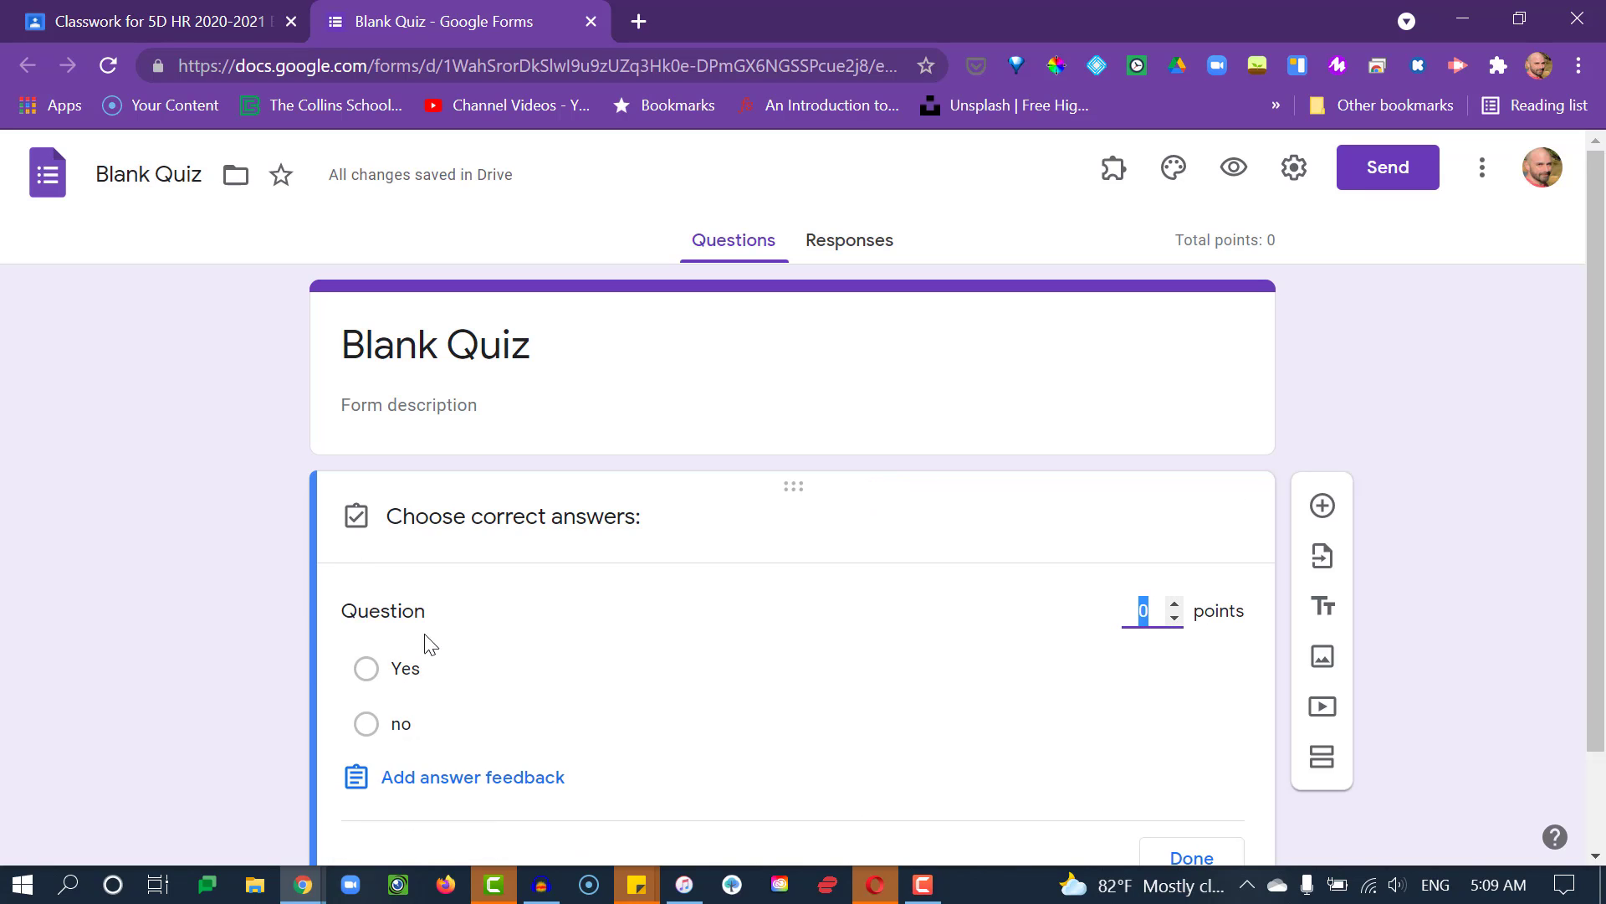
scroll(610, 742, "down", 1)
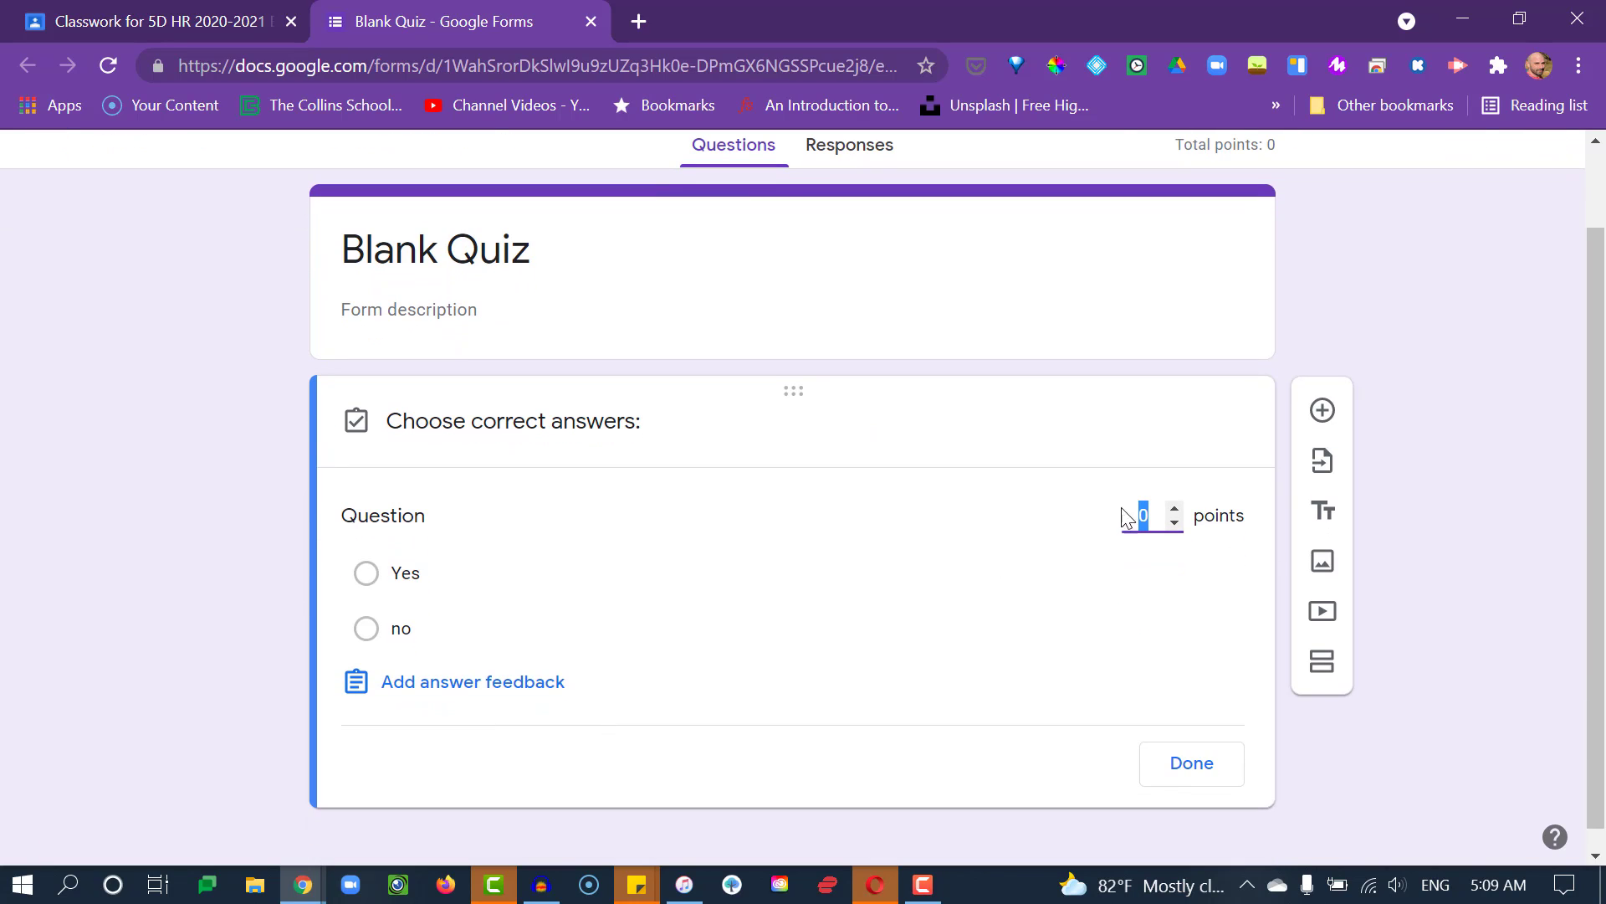
left_click(1175, 508)
left_click(384, 589)
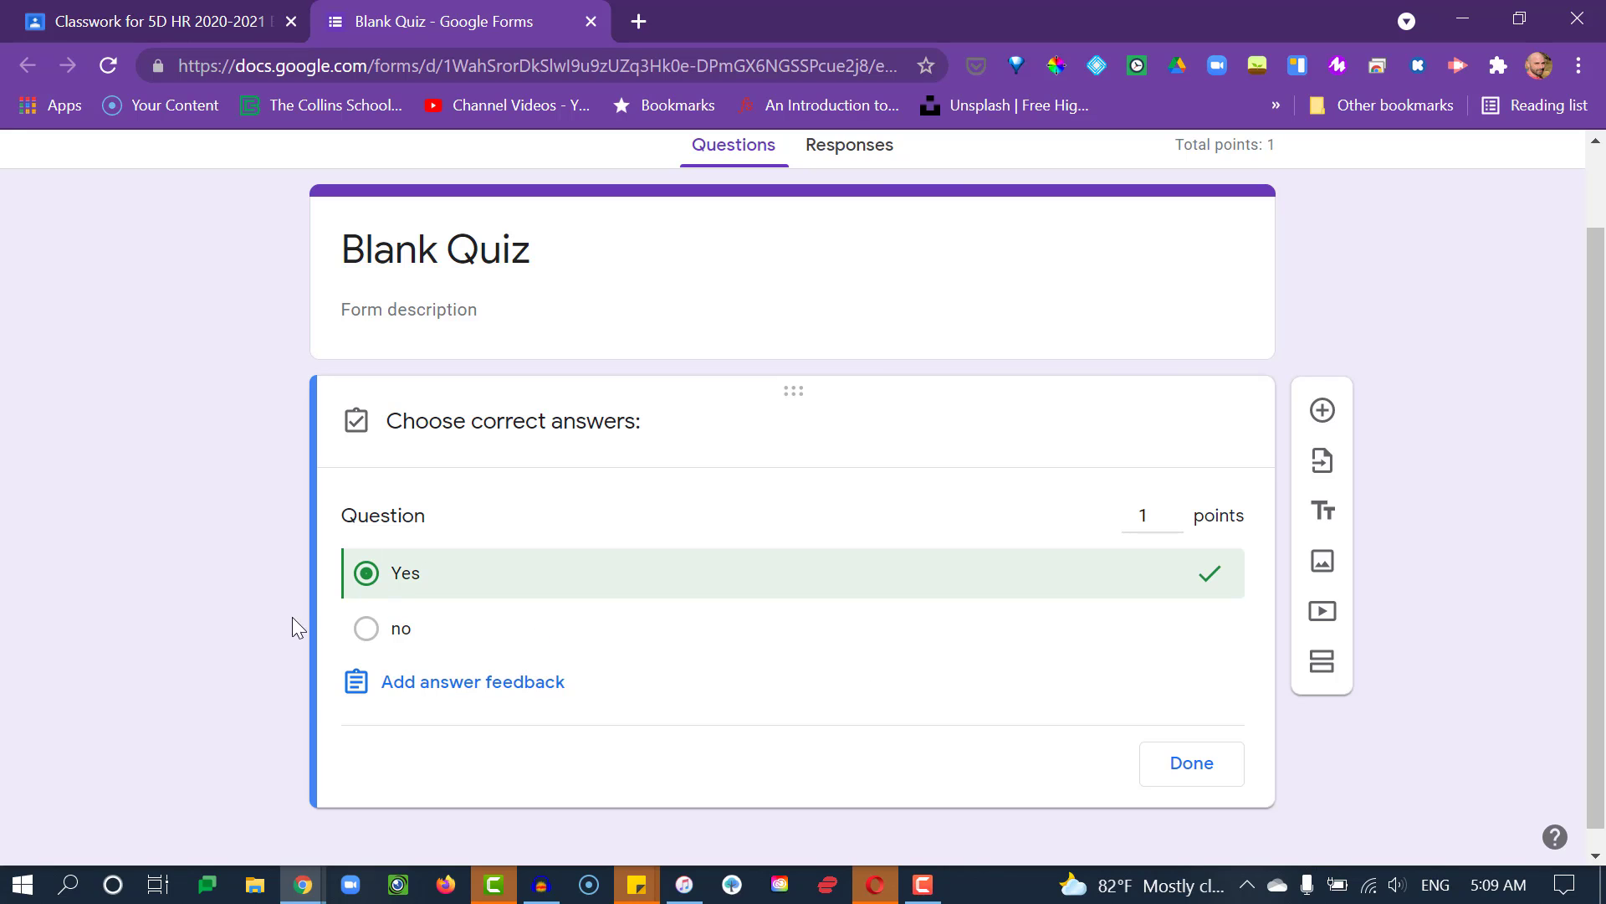
left_click(459, 691)
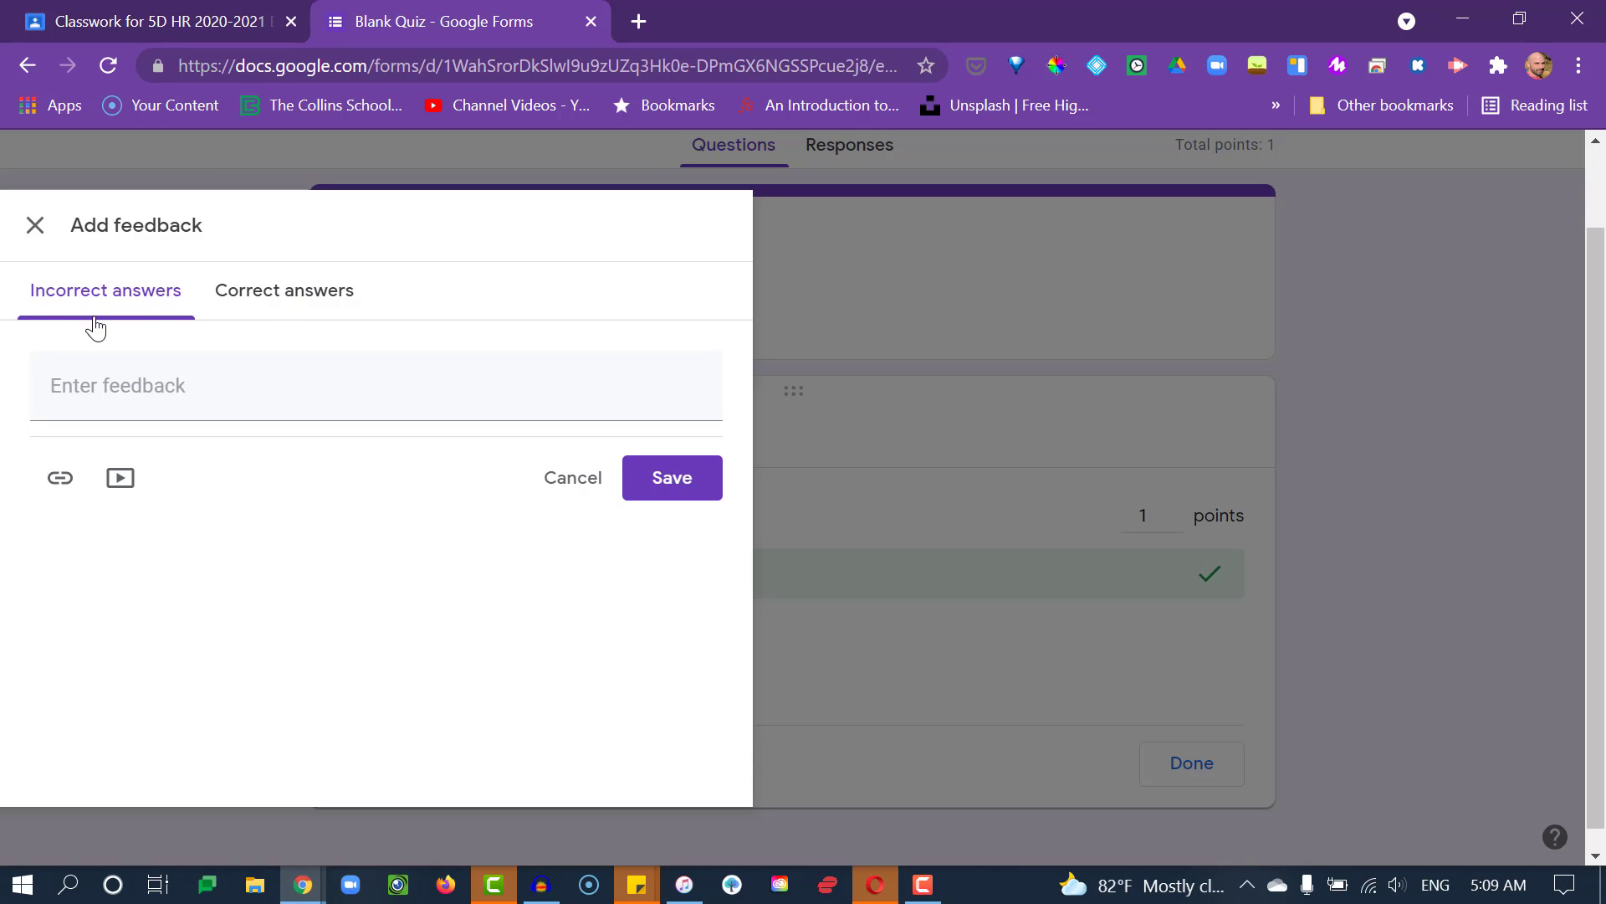
left_click(124, 395)
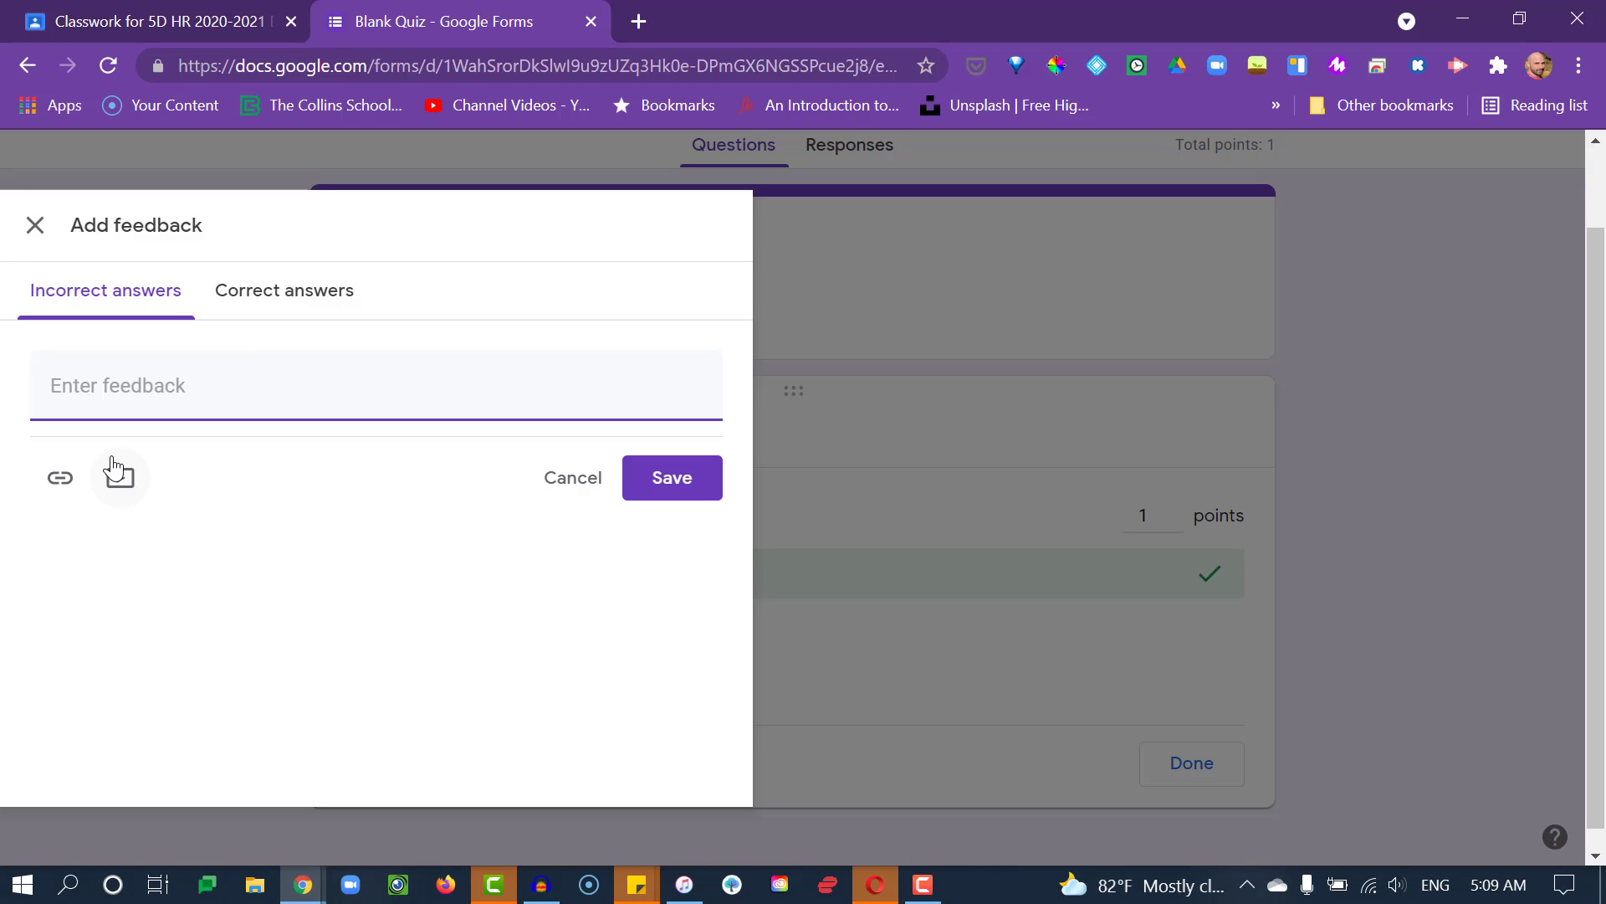
left_click(575, 477)
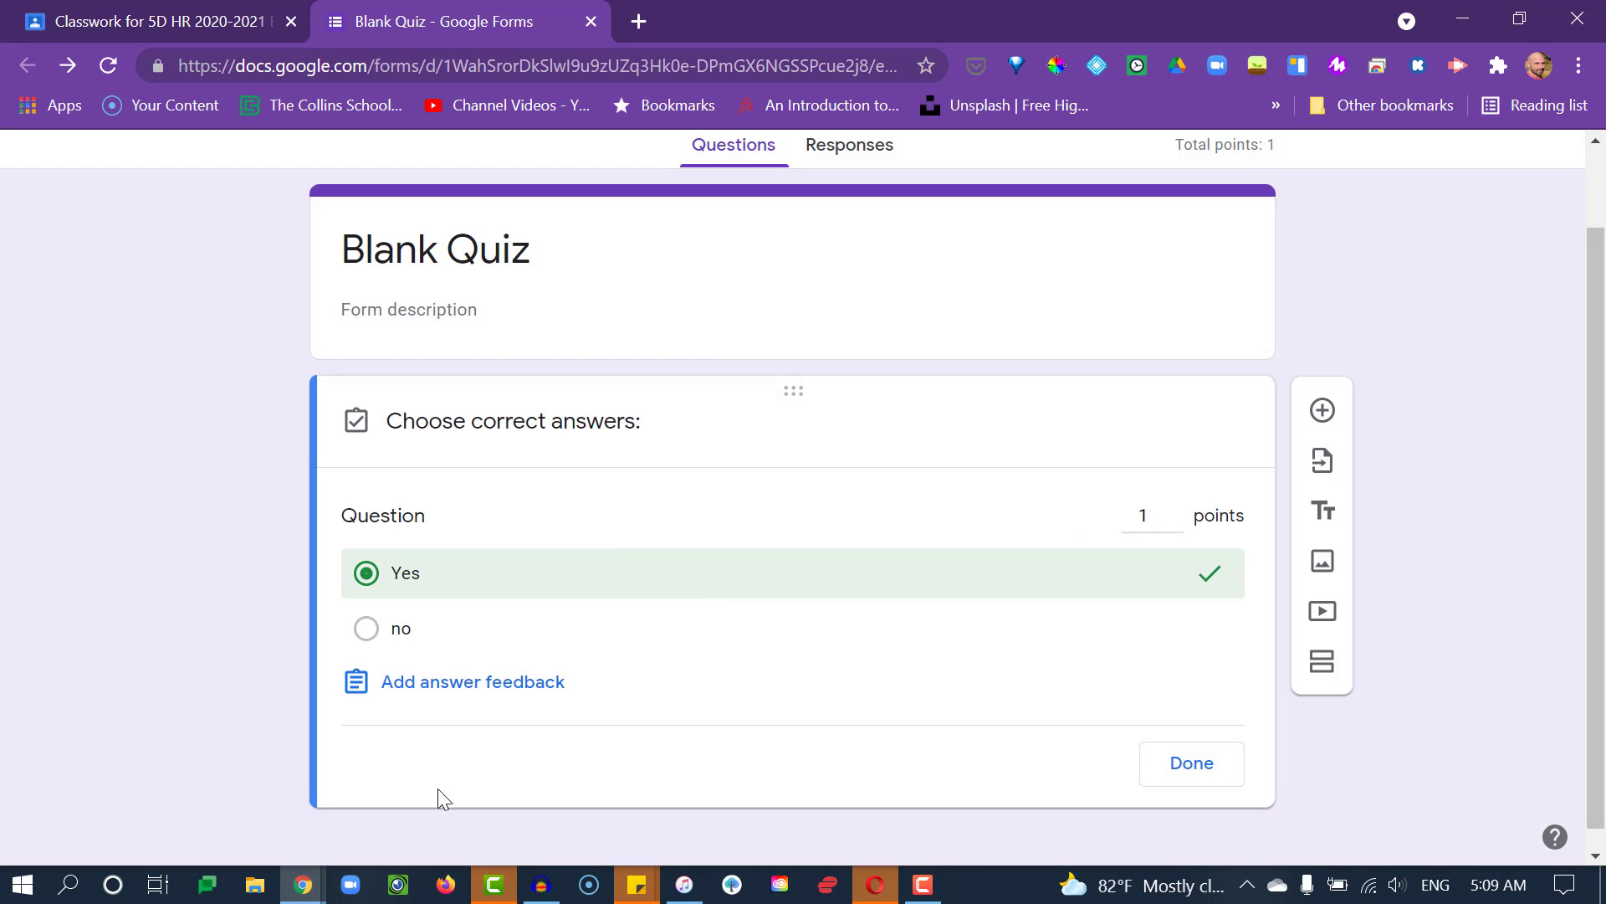
Finish the answer key and make the question required
left_click(1203, 764)
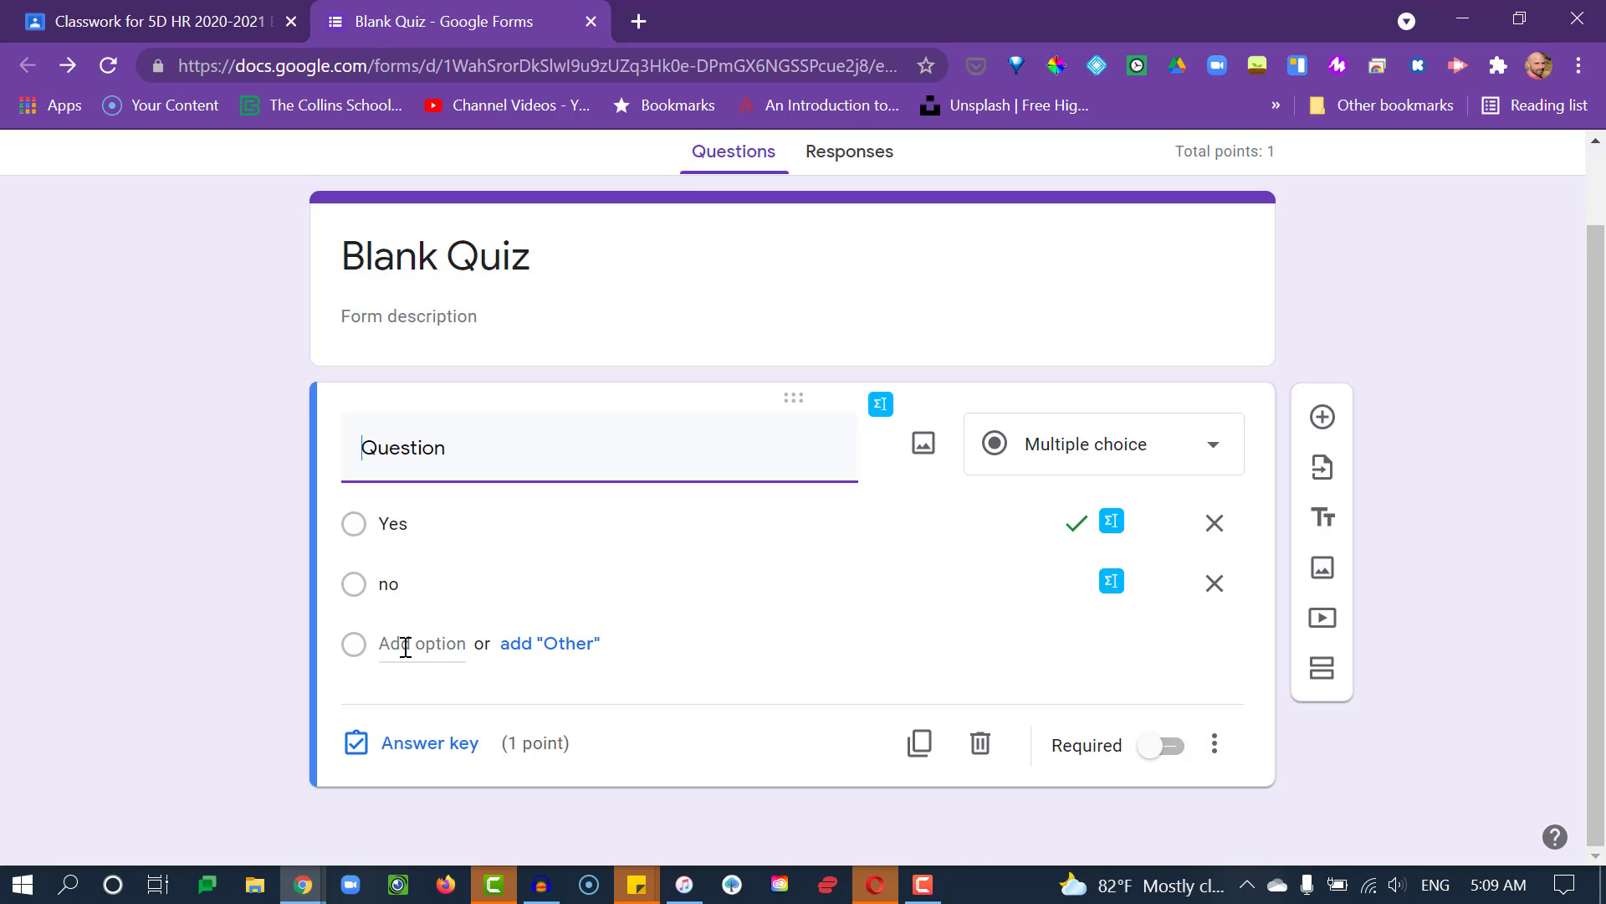
left_click(1161, 746)
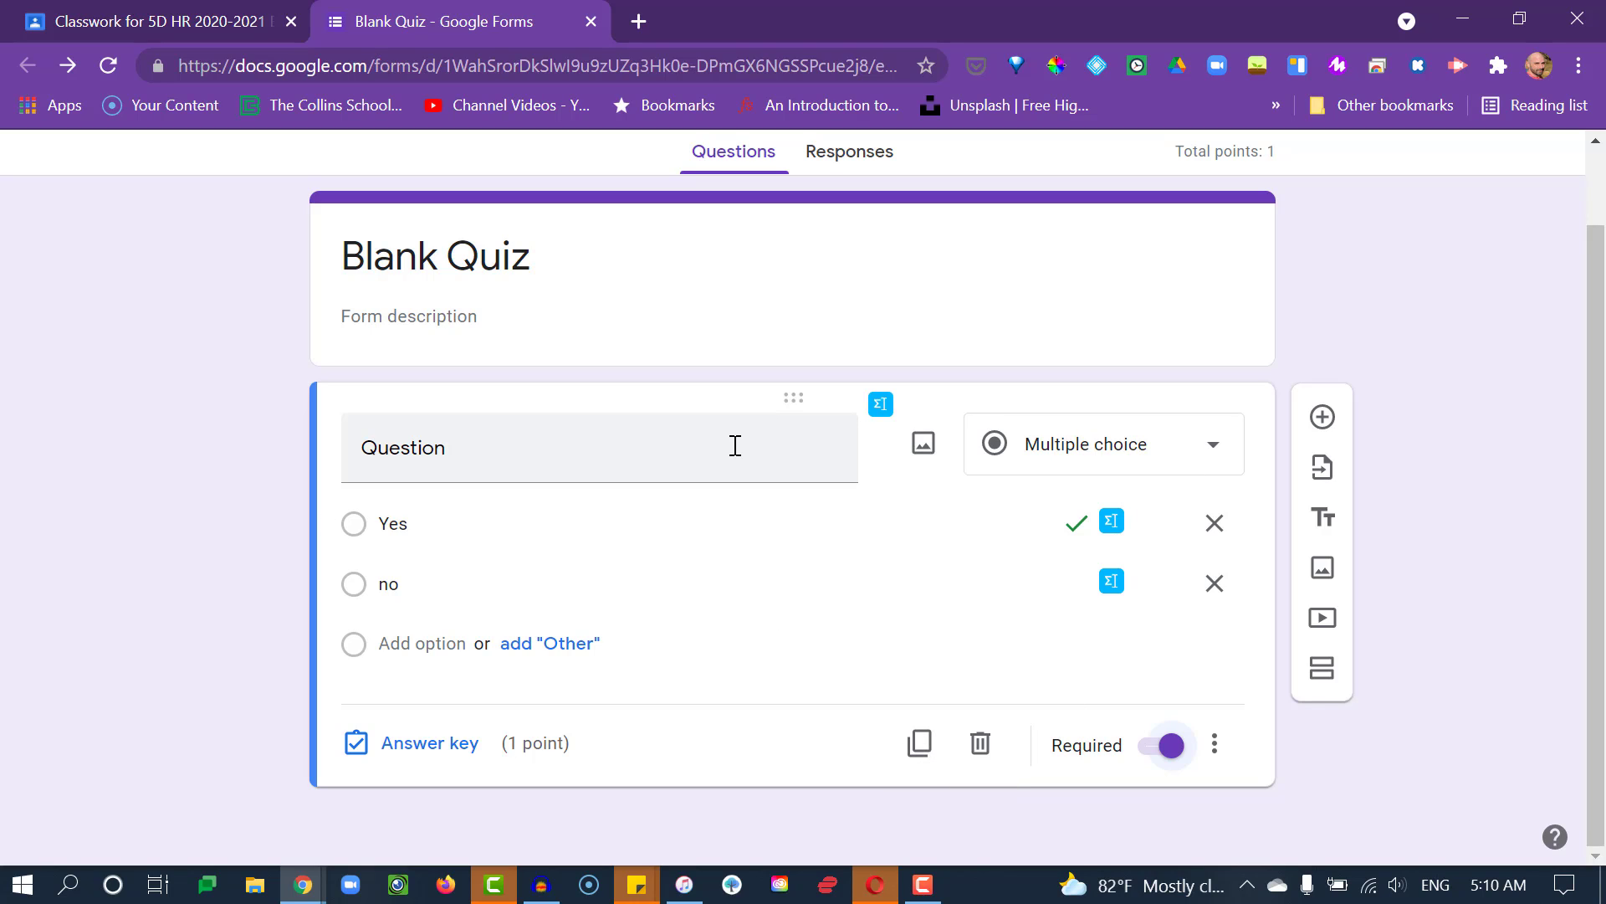
Examine the available question types for the quiz question, keeping multiple choice
left_click(1046, 446)
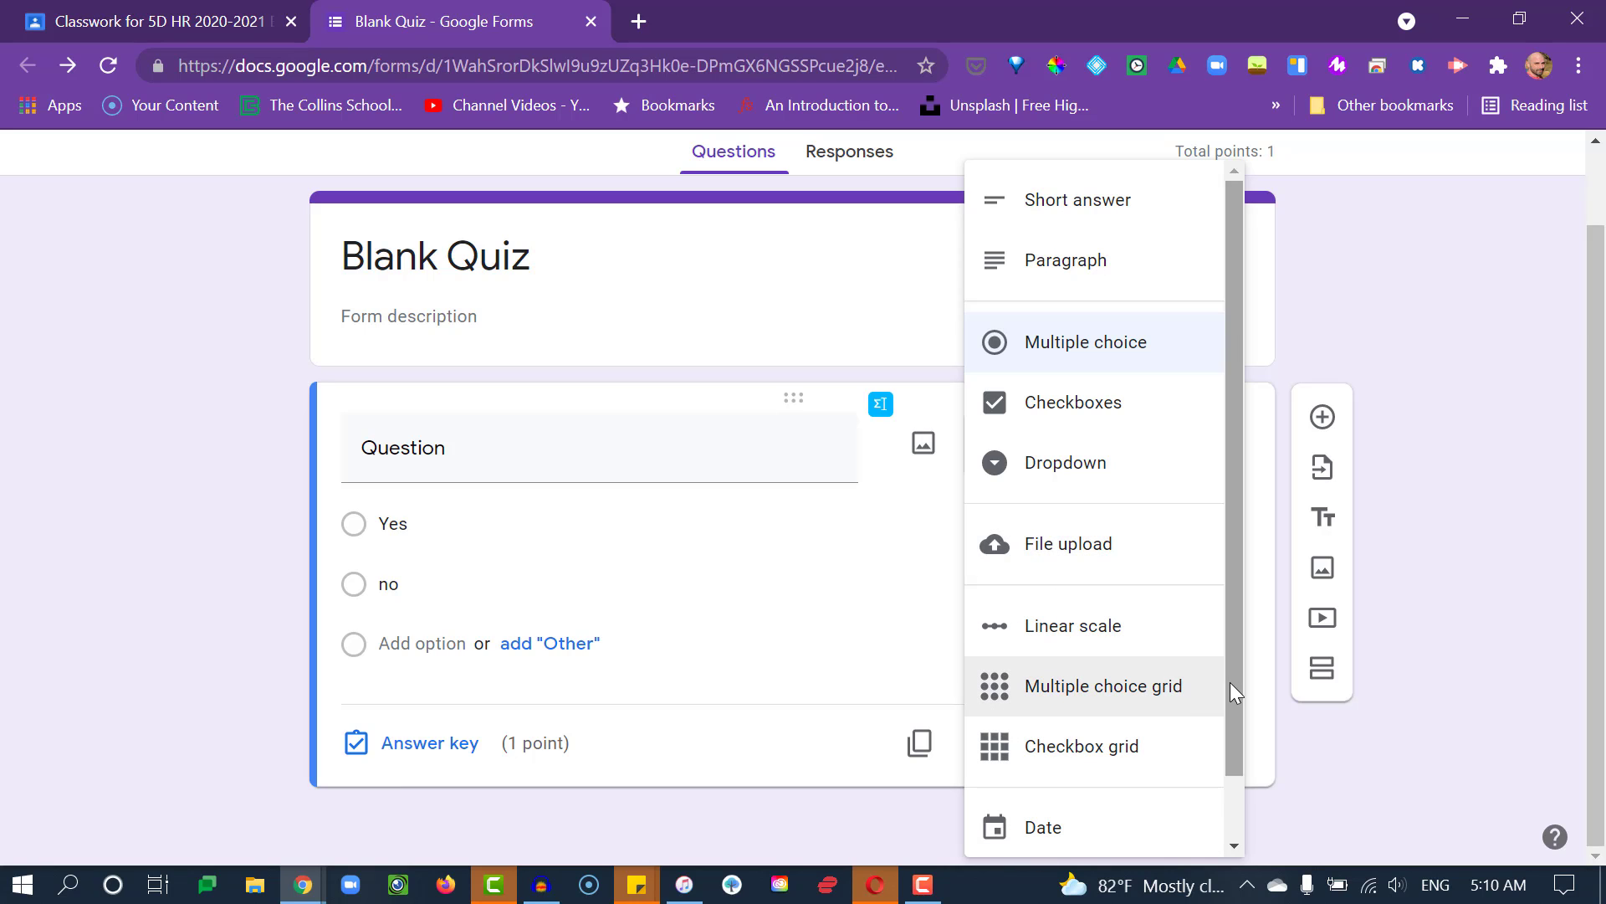
scroll(1230, 681, "down", 1)
scroll(1215, 595, "up", 1)
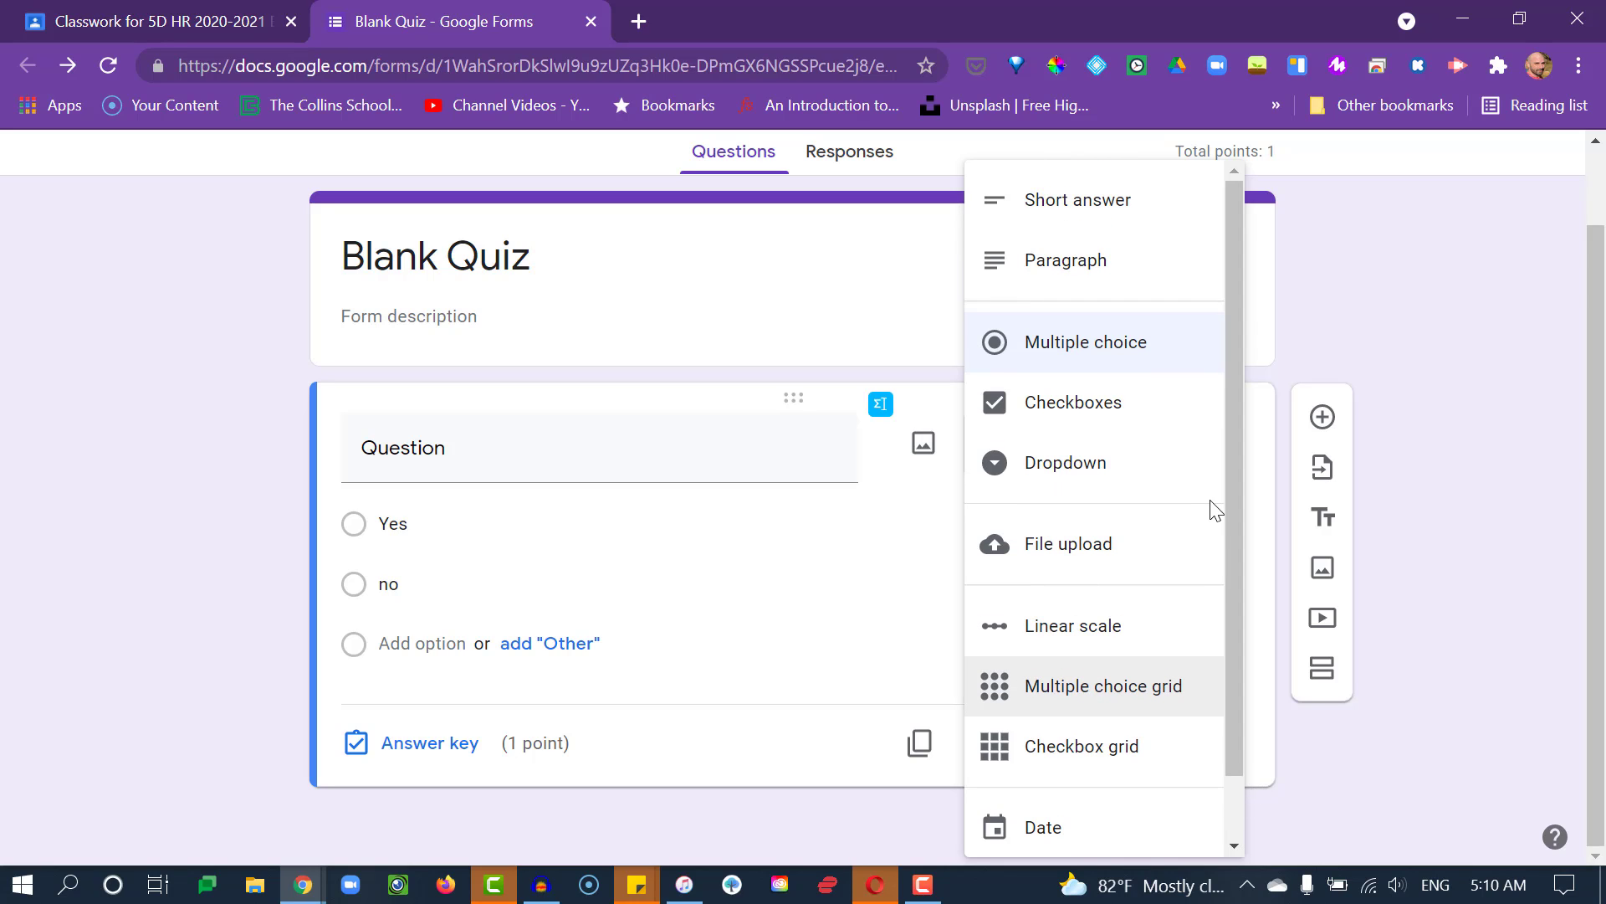
left_click(1460, 251)
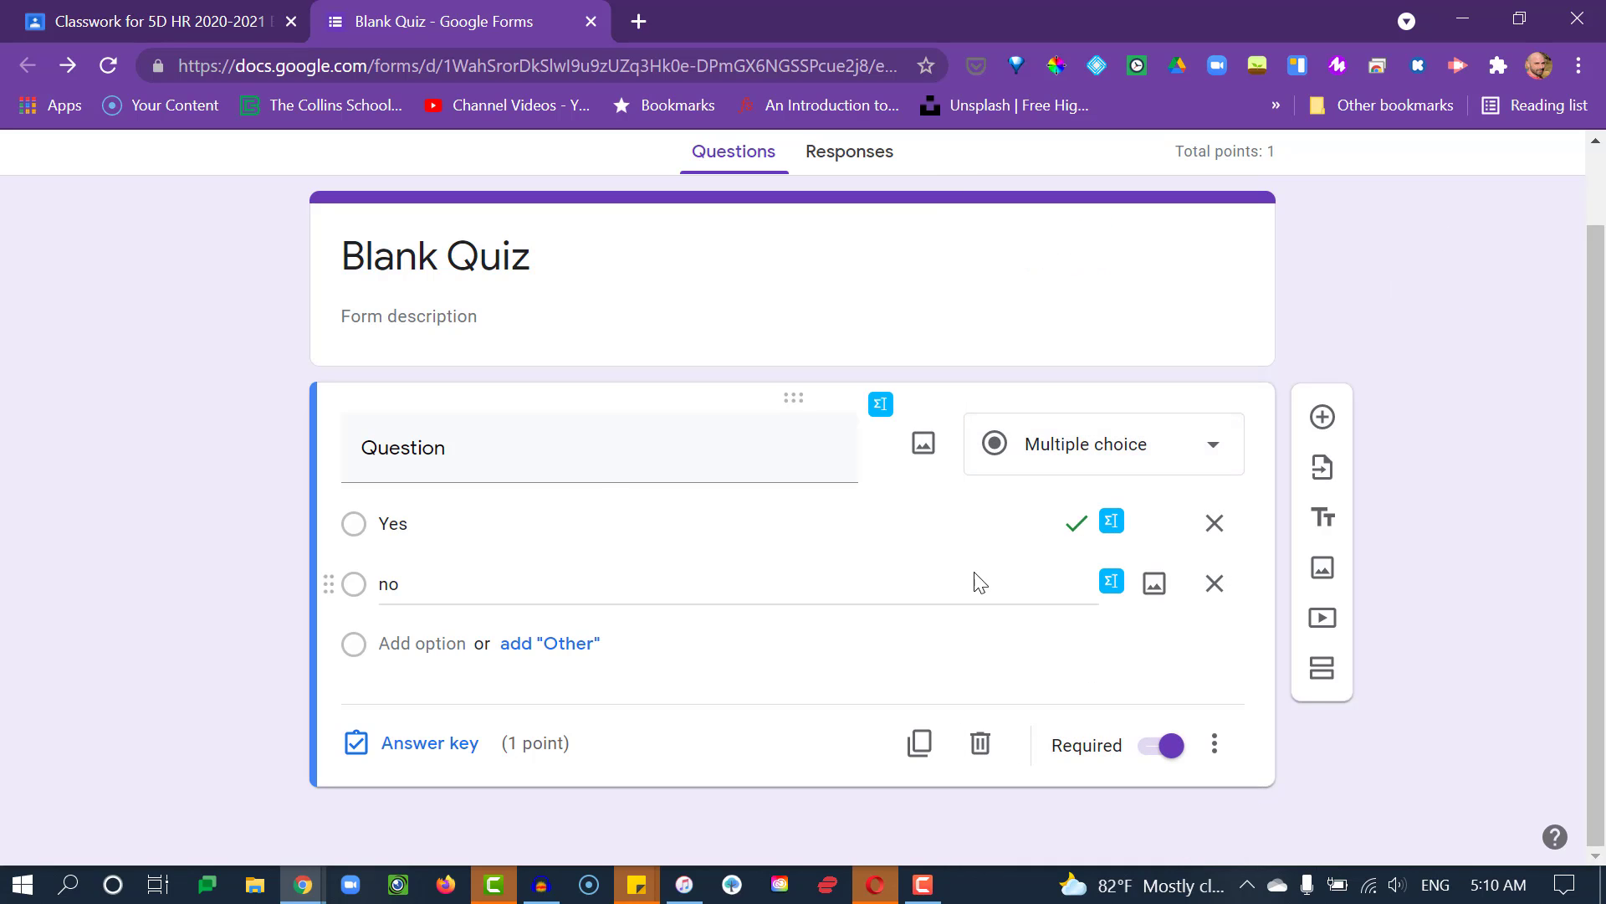
left_click(1046, 449)
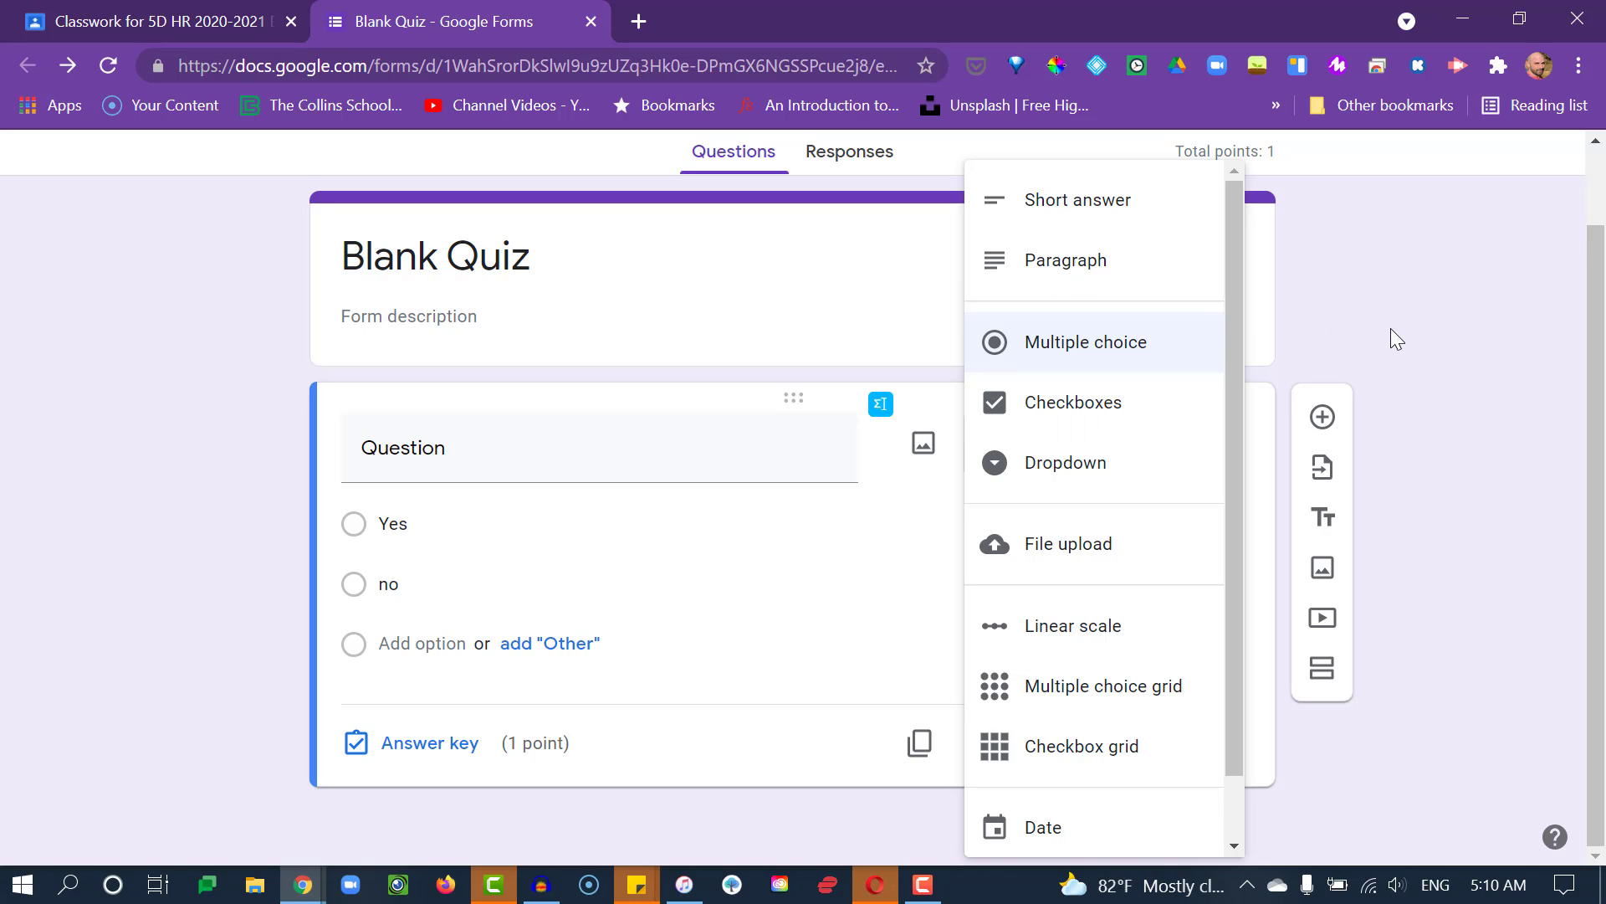
left_click(1434, 370)
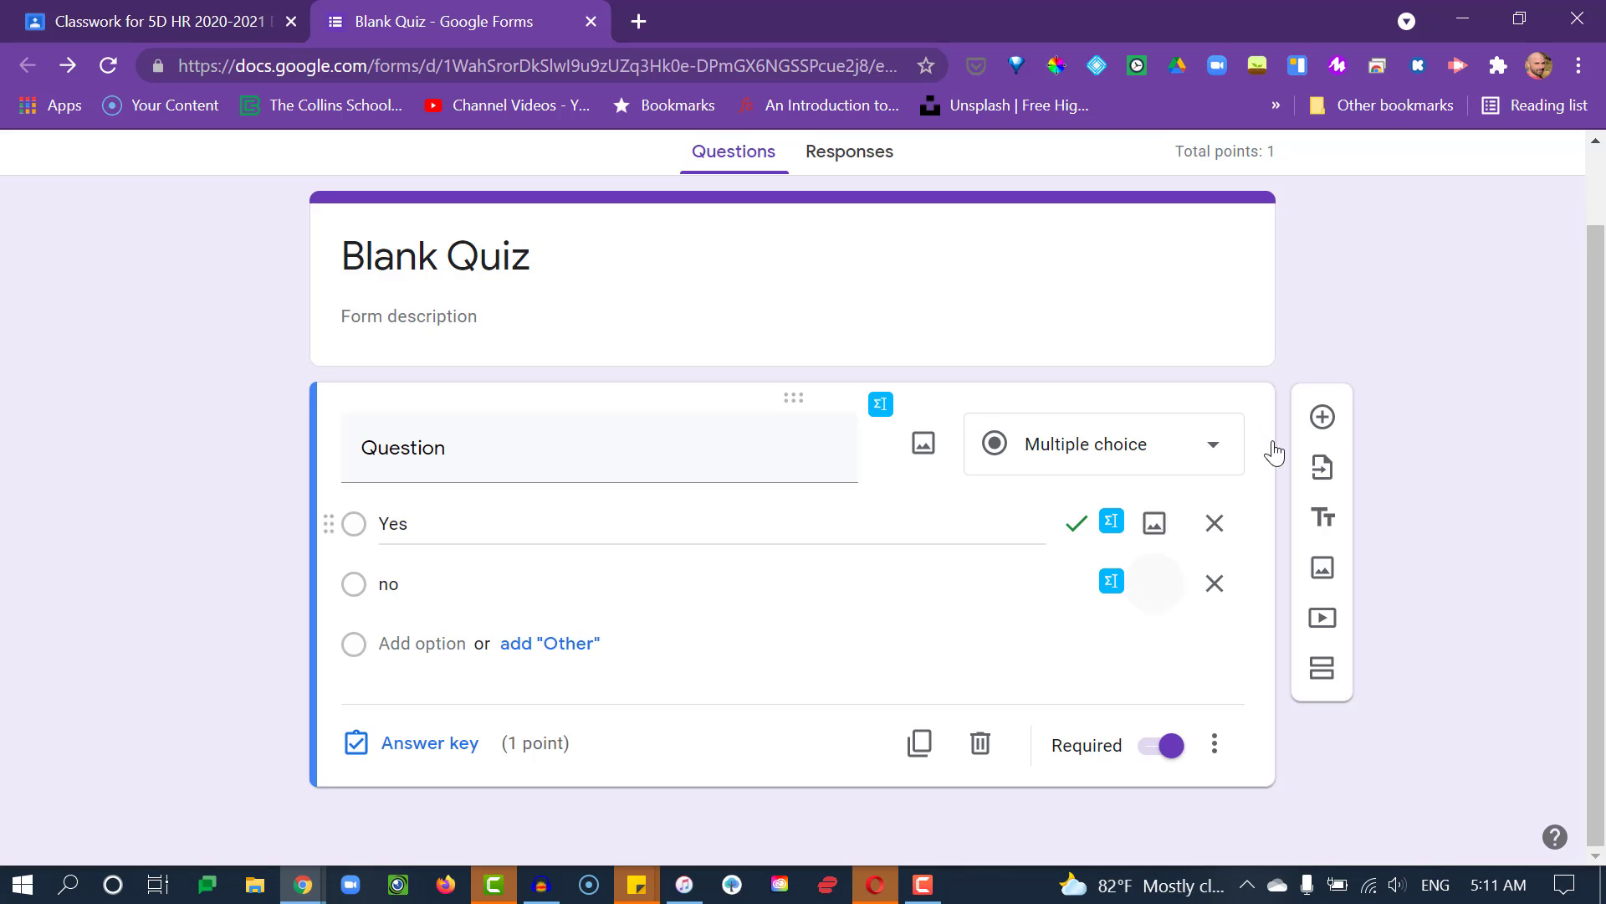
Return to the "My Quiz" assignment in Google Classroom and examine its options for assigning, scheduling or saving
left_click_drag(1602, 264, 1602, 173)
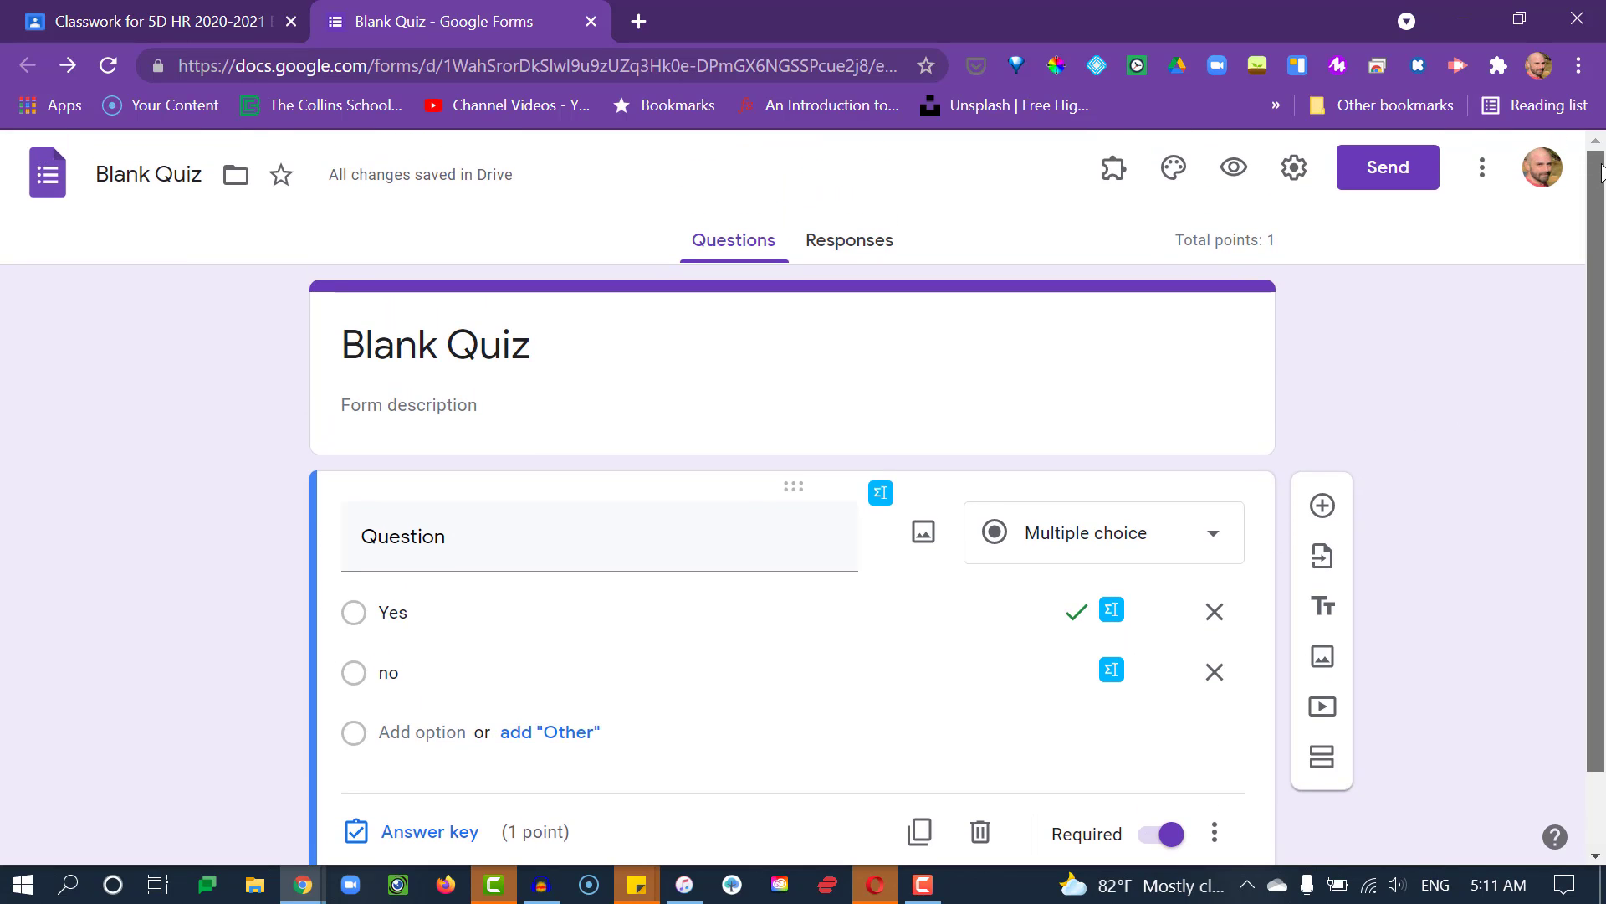
left_click(150, 19)
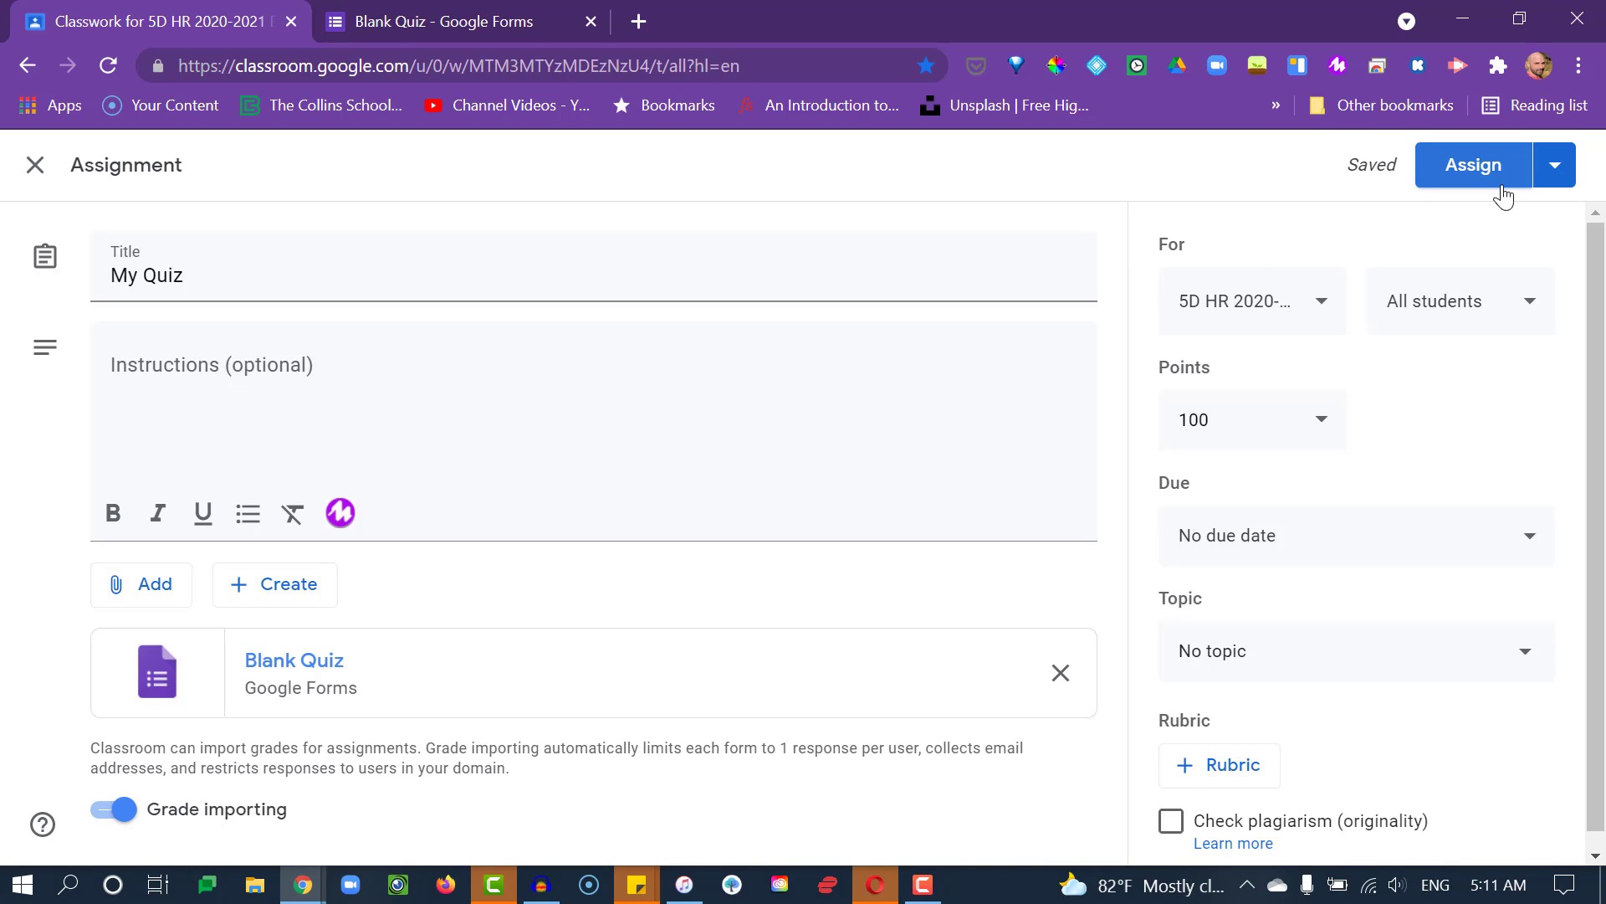
left_click(1557, 171)
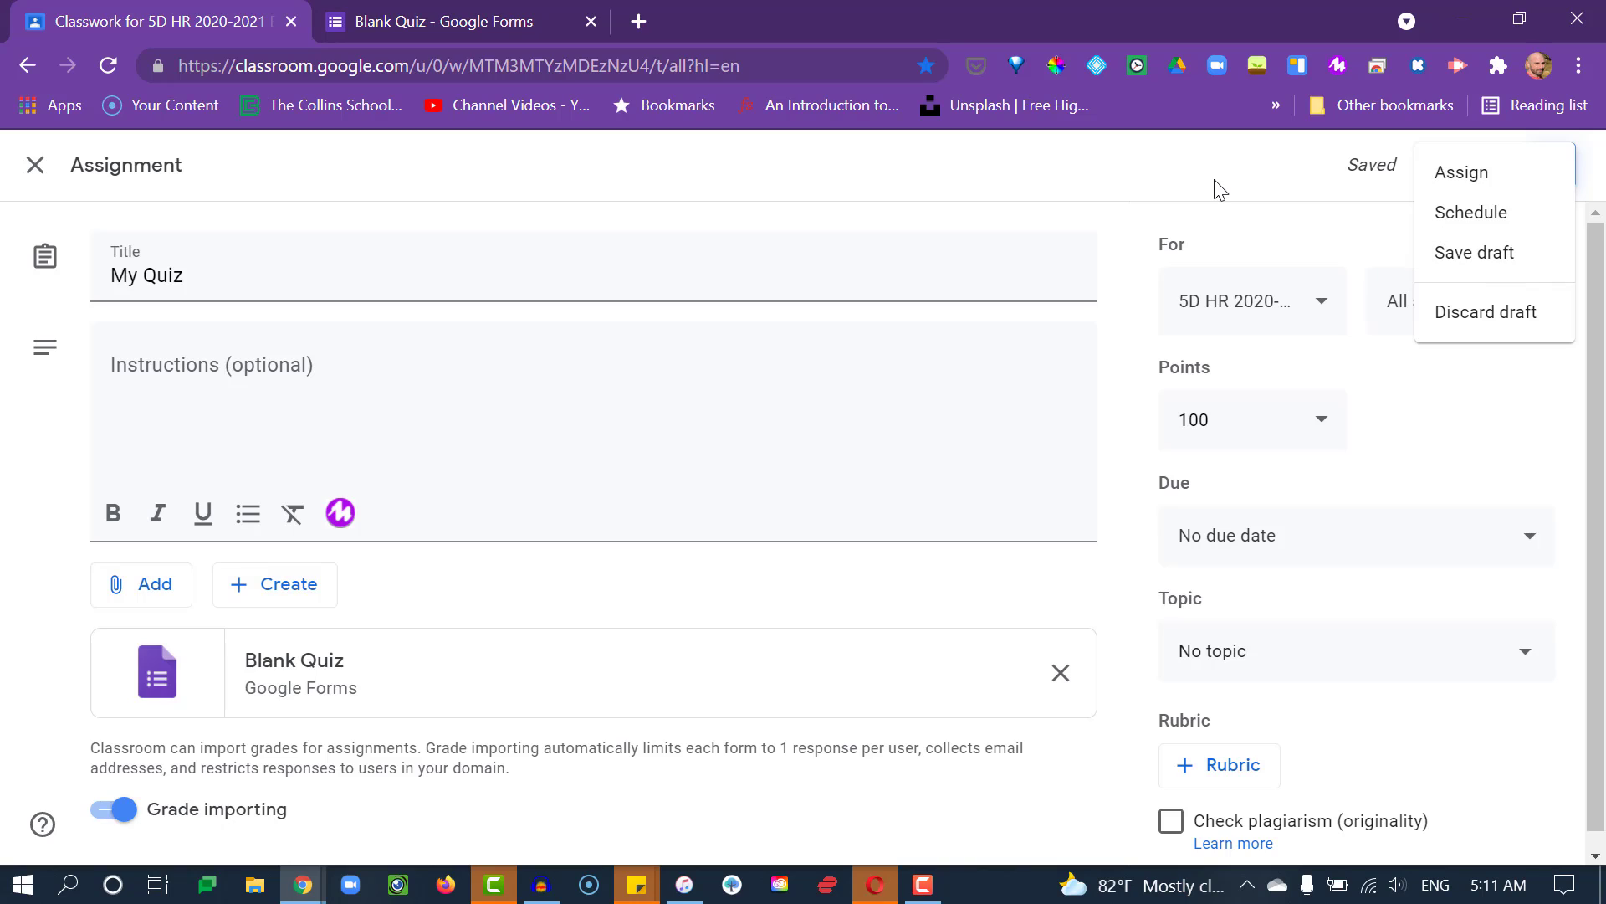
left_click(1168, 170)
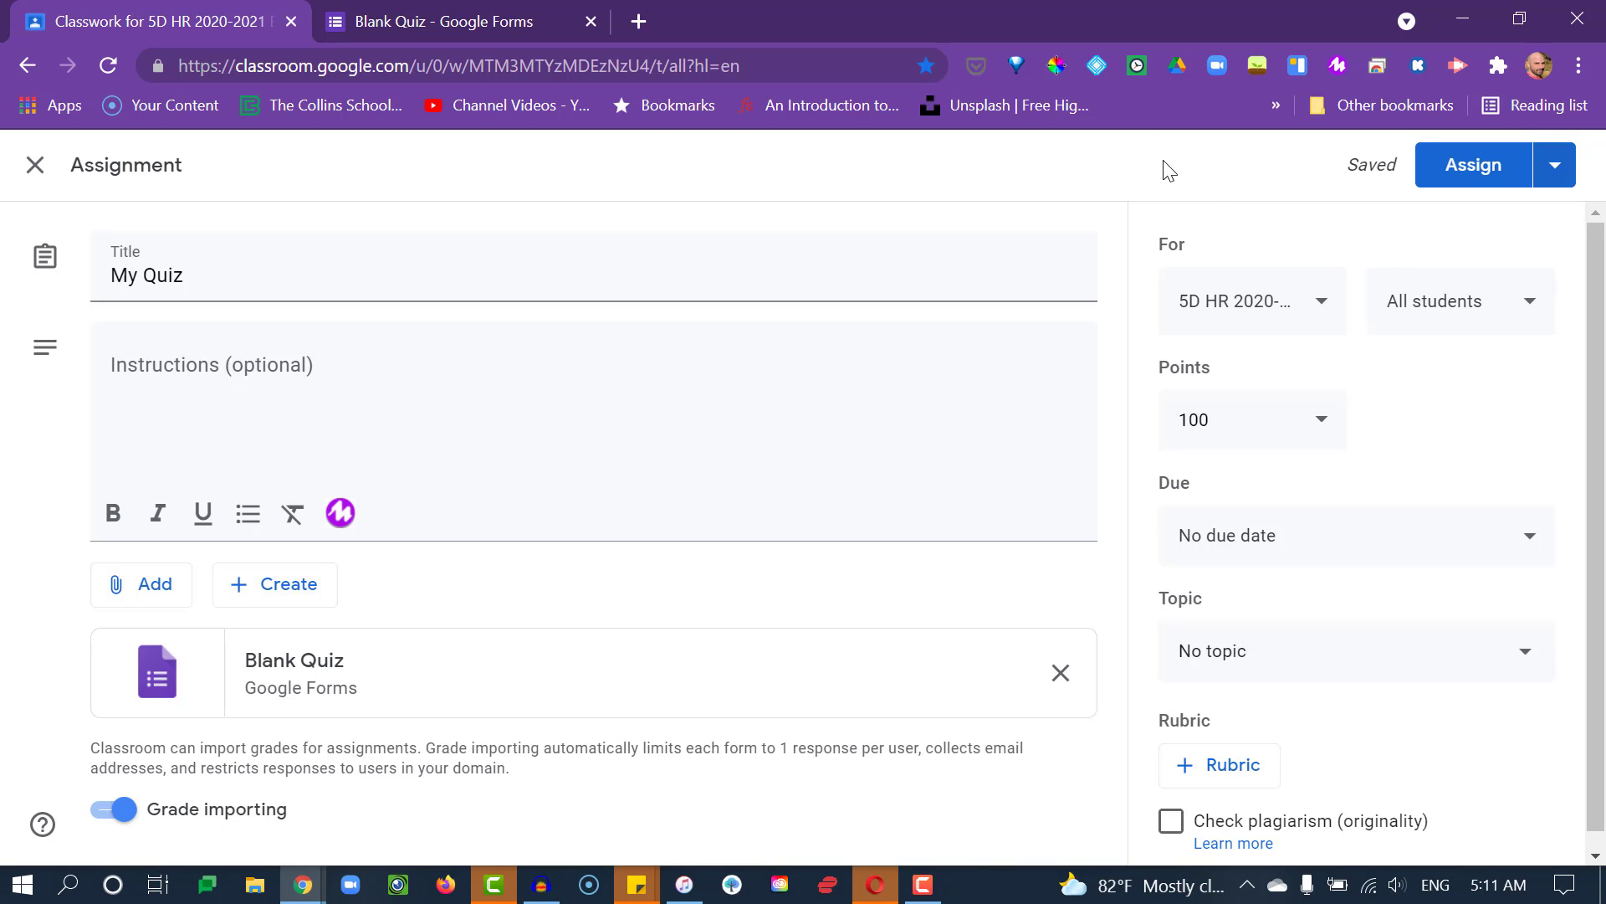